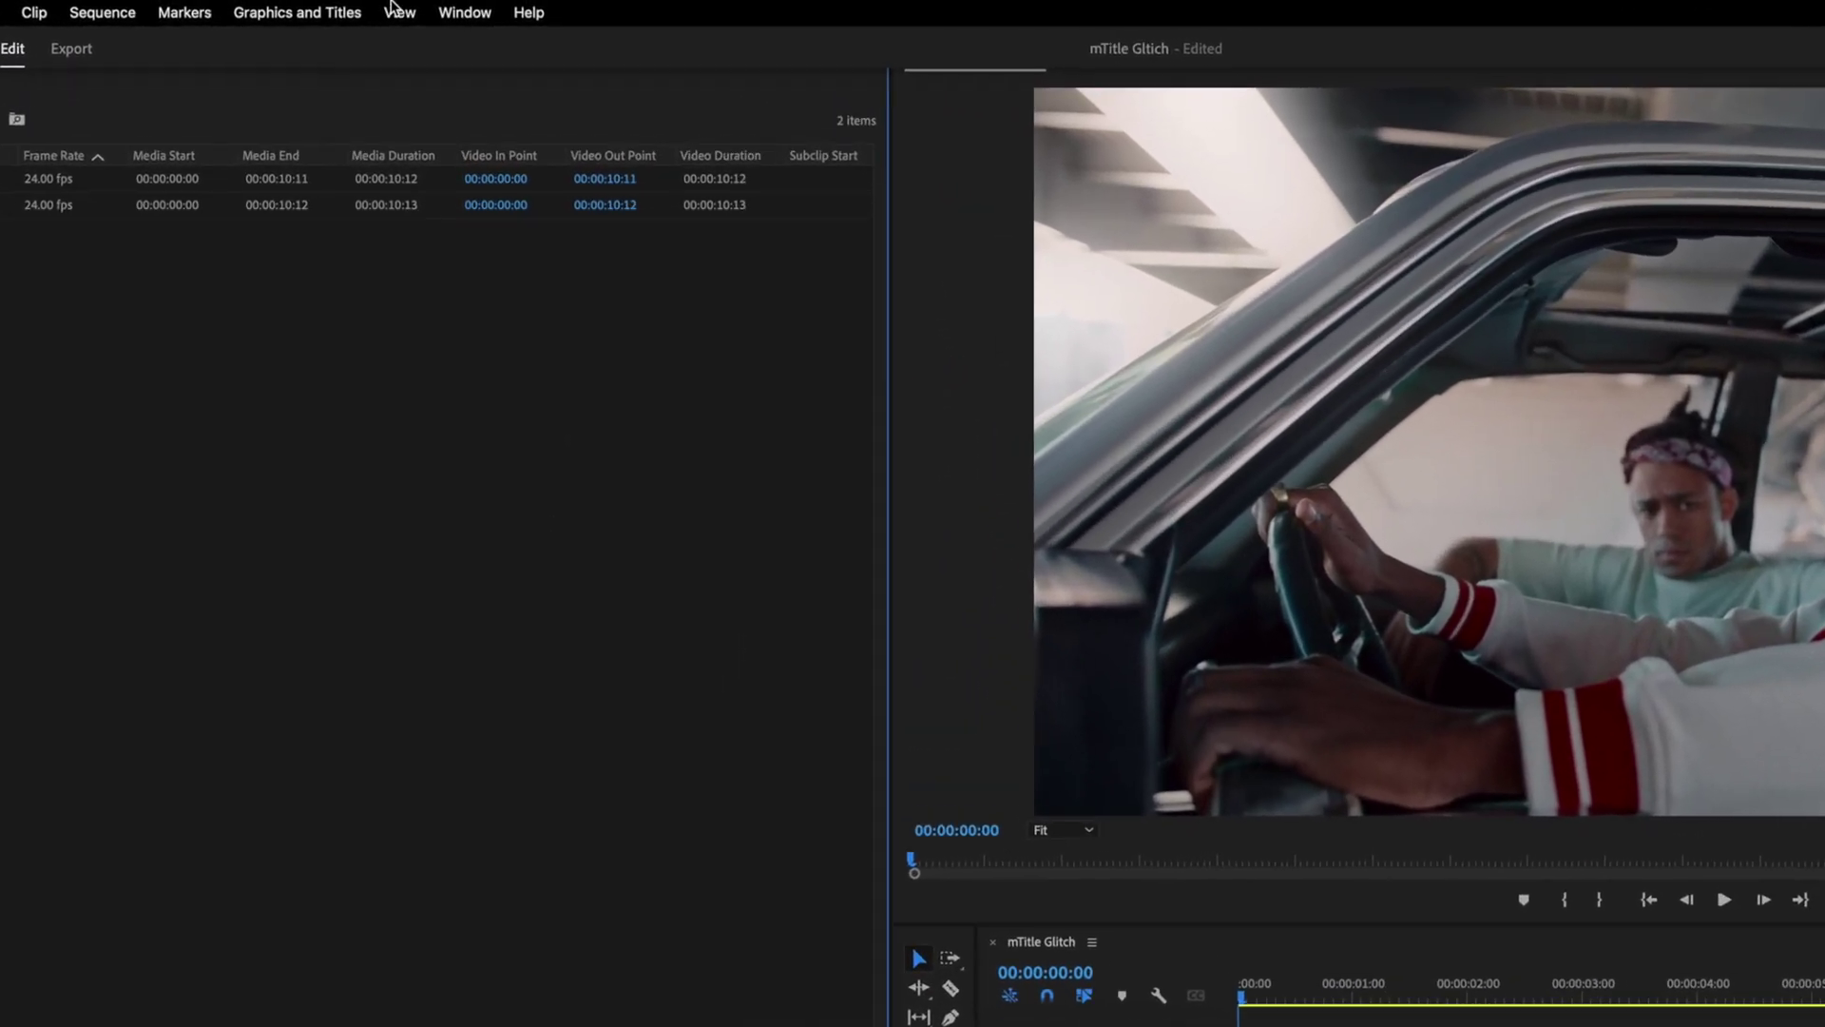
Switch to the Captions and Graphics workspace and focus the Essential Graphics template browser.
click(464, 6)
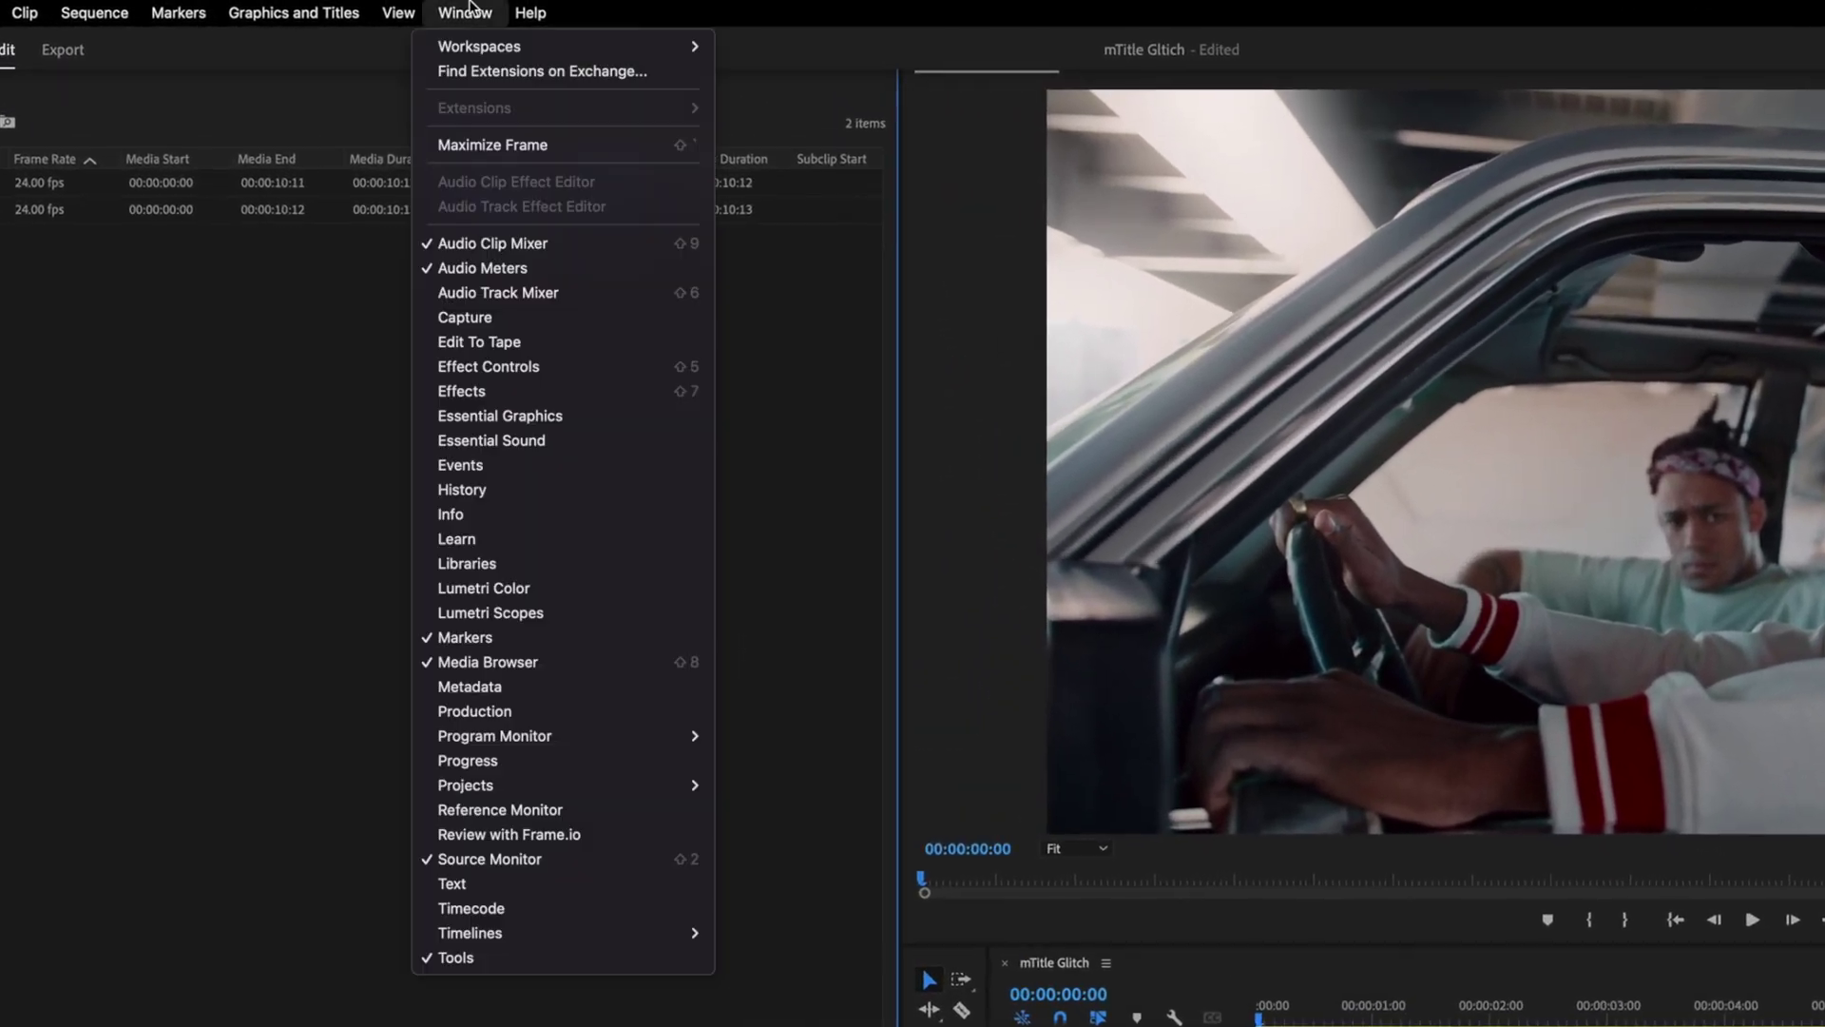
mouse_move(496, 46)
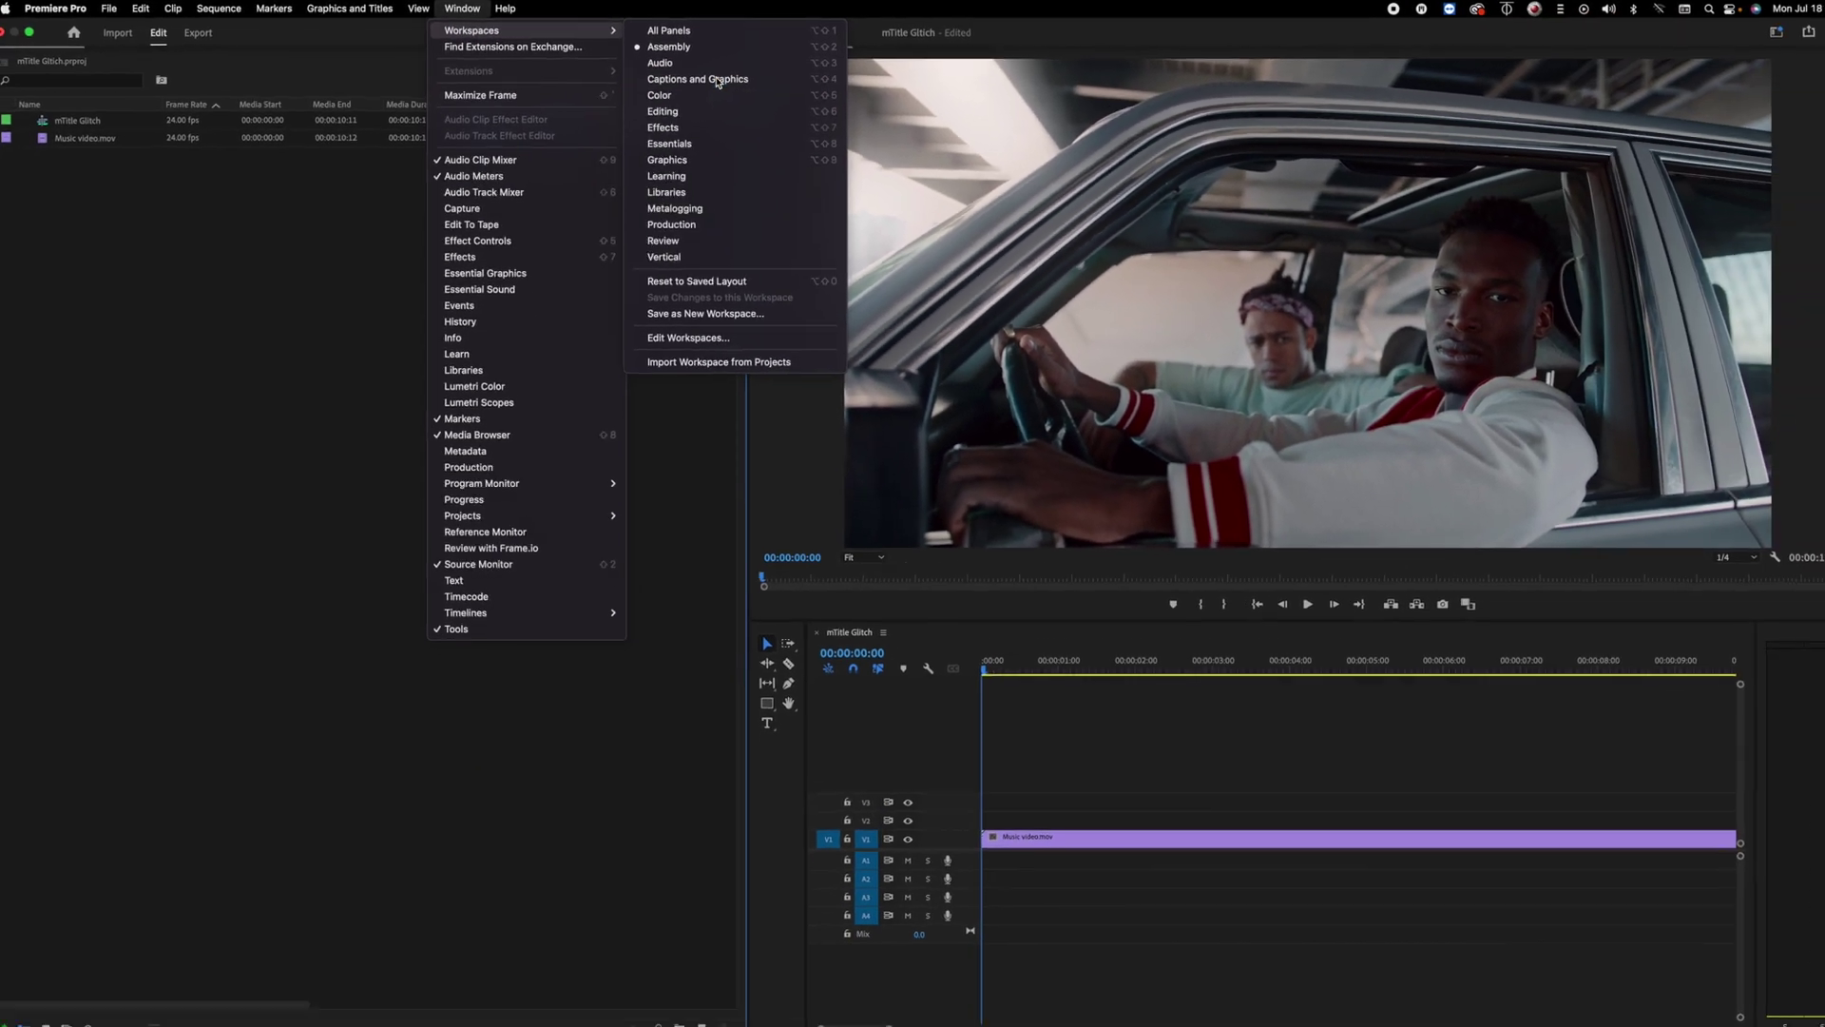
click(851, 122)
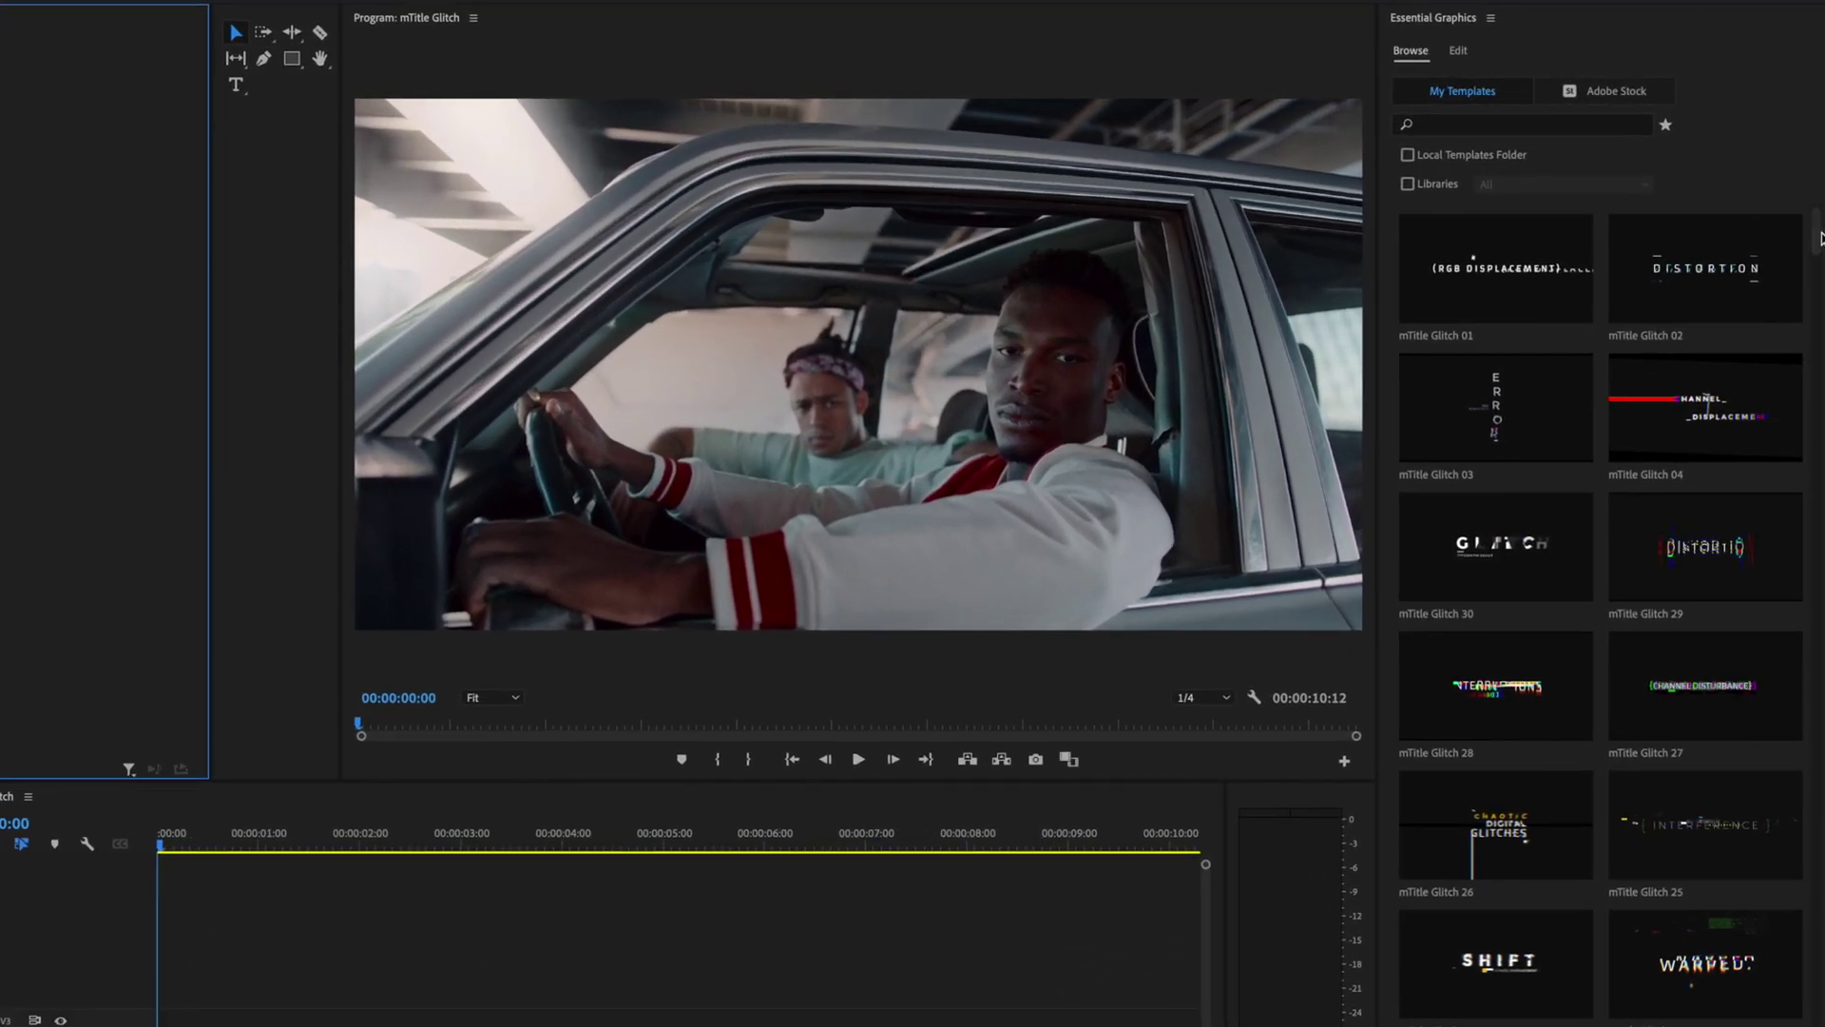
click(1812, 238)
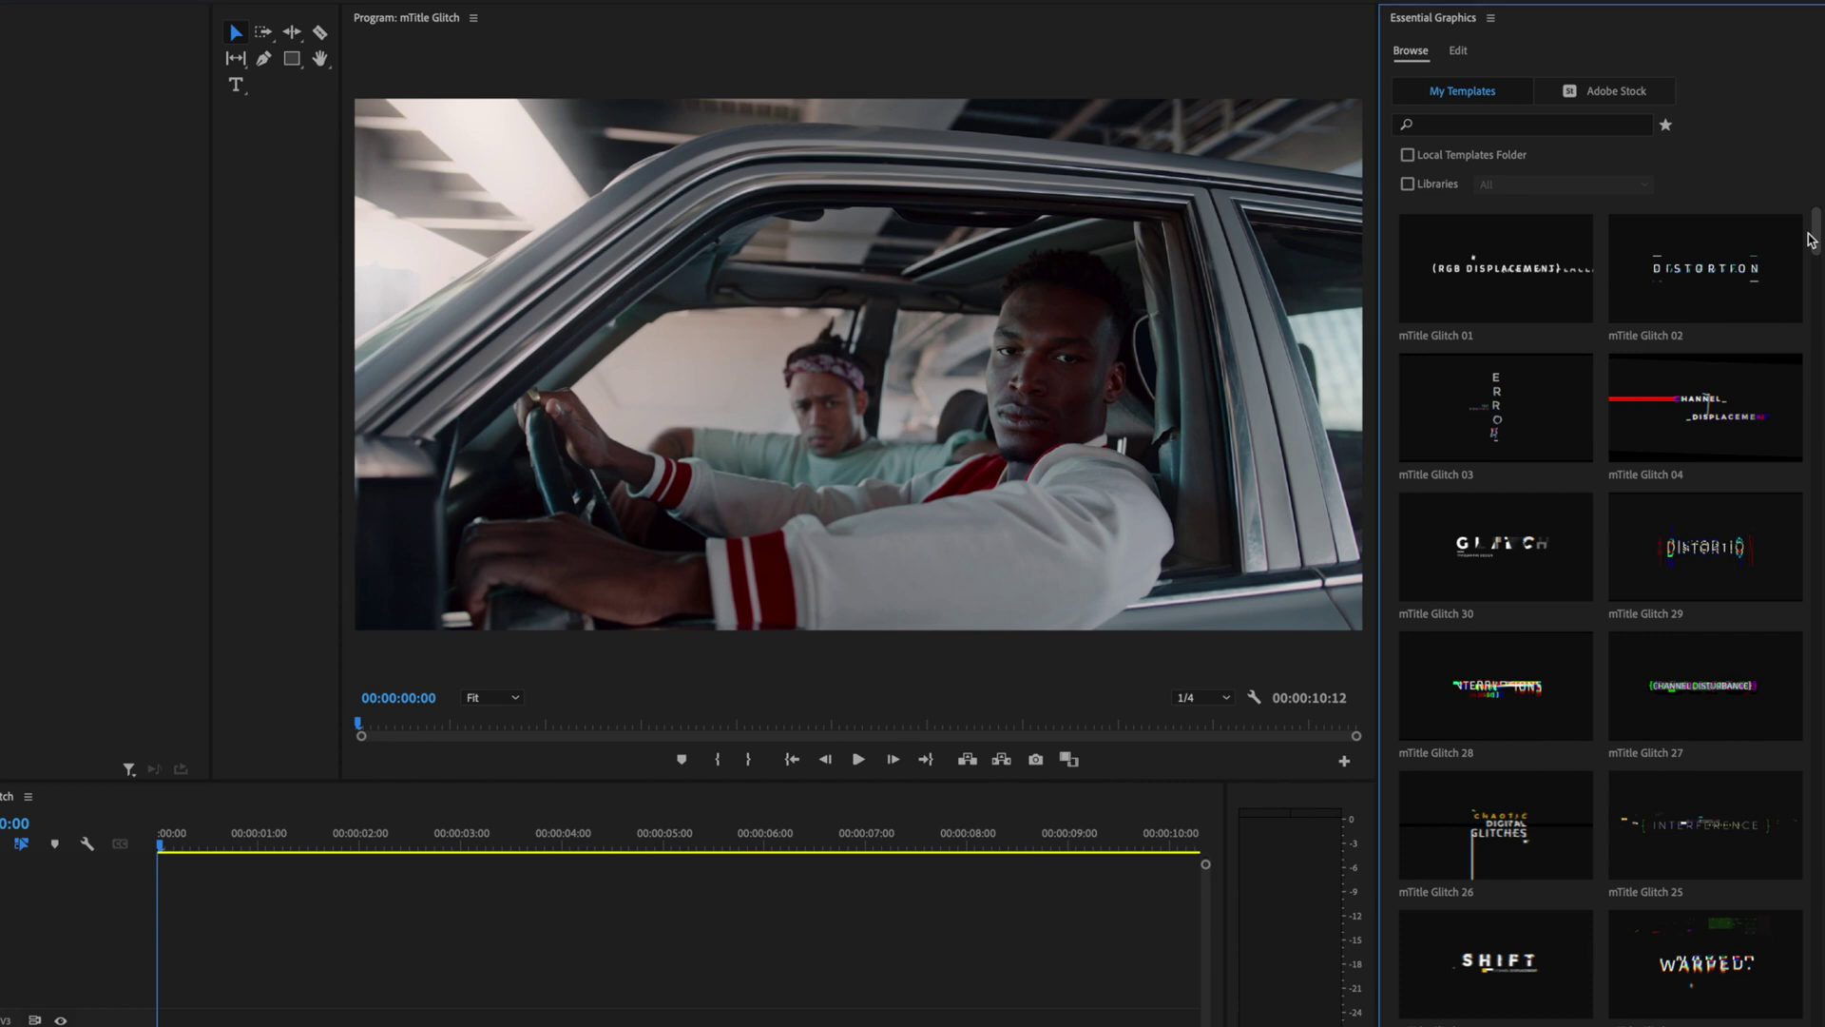
mouse_move(1812, 242)
Place mTitle Glitch 07 on track V2 starting at the 3-second playhead.
drag(1816, 244, 1815, 294)
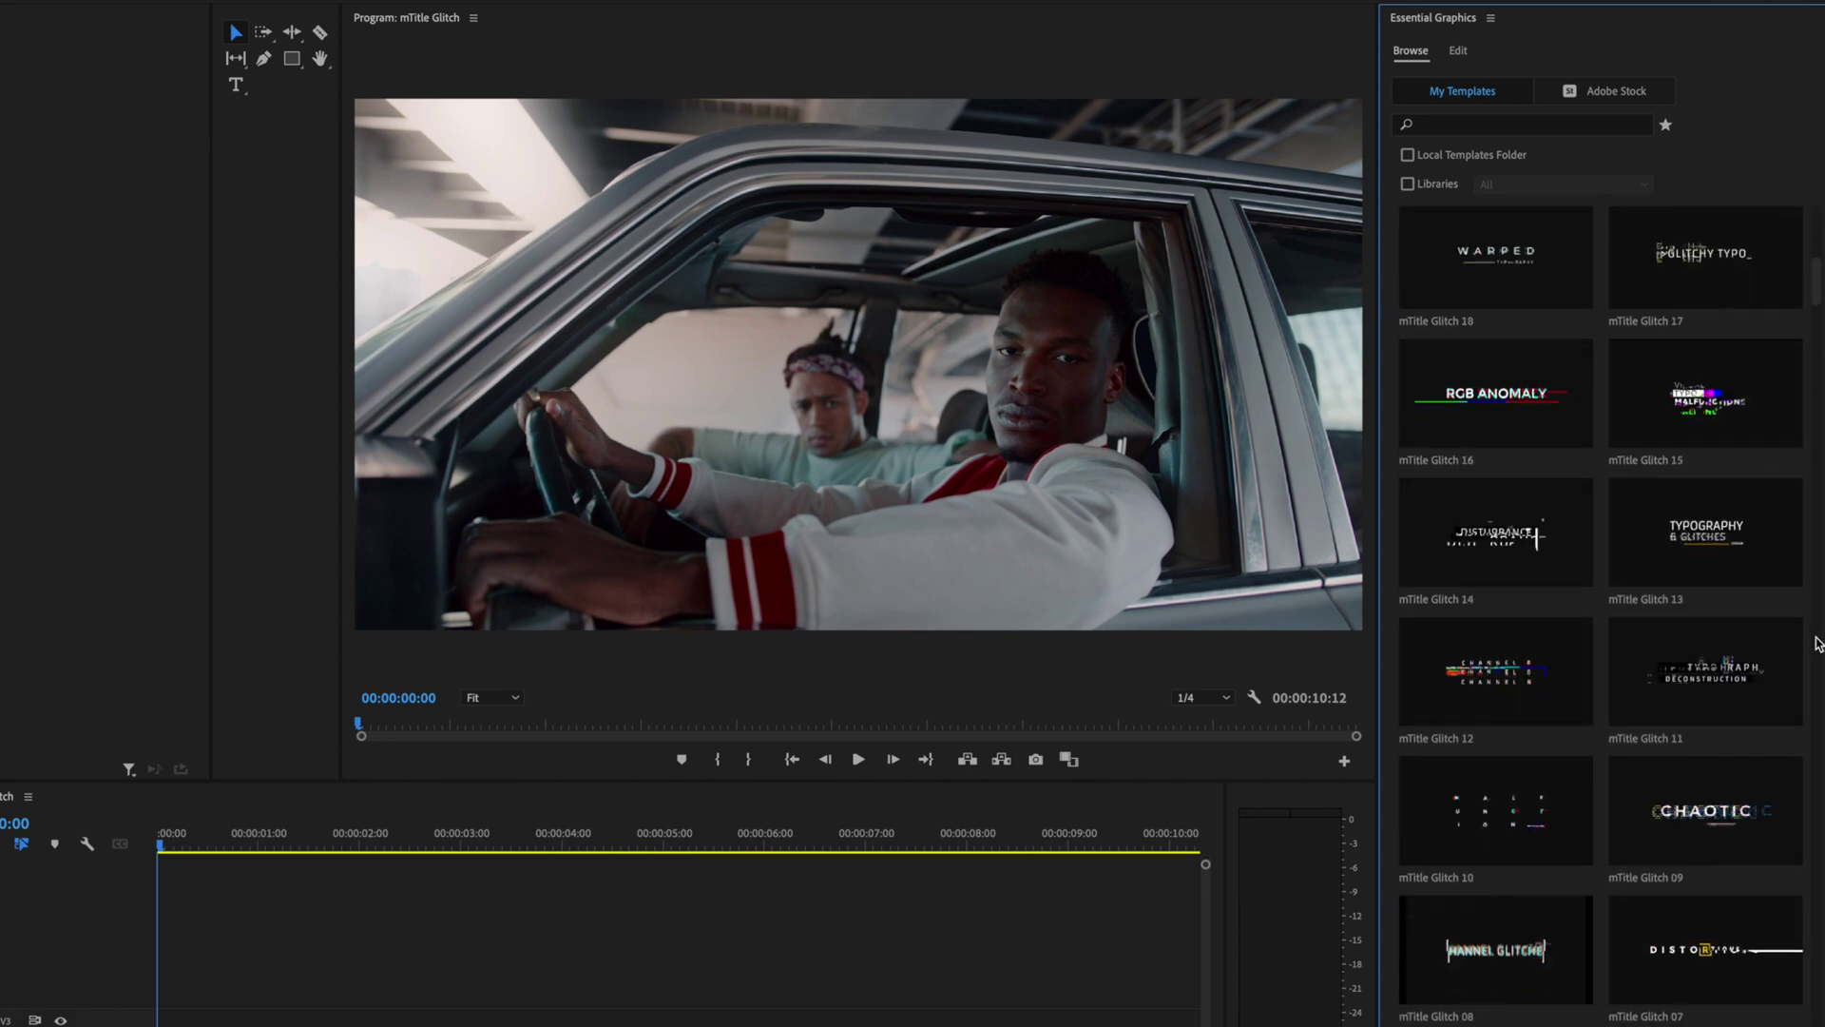
drag(1732, 936, 413, 1025)
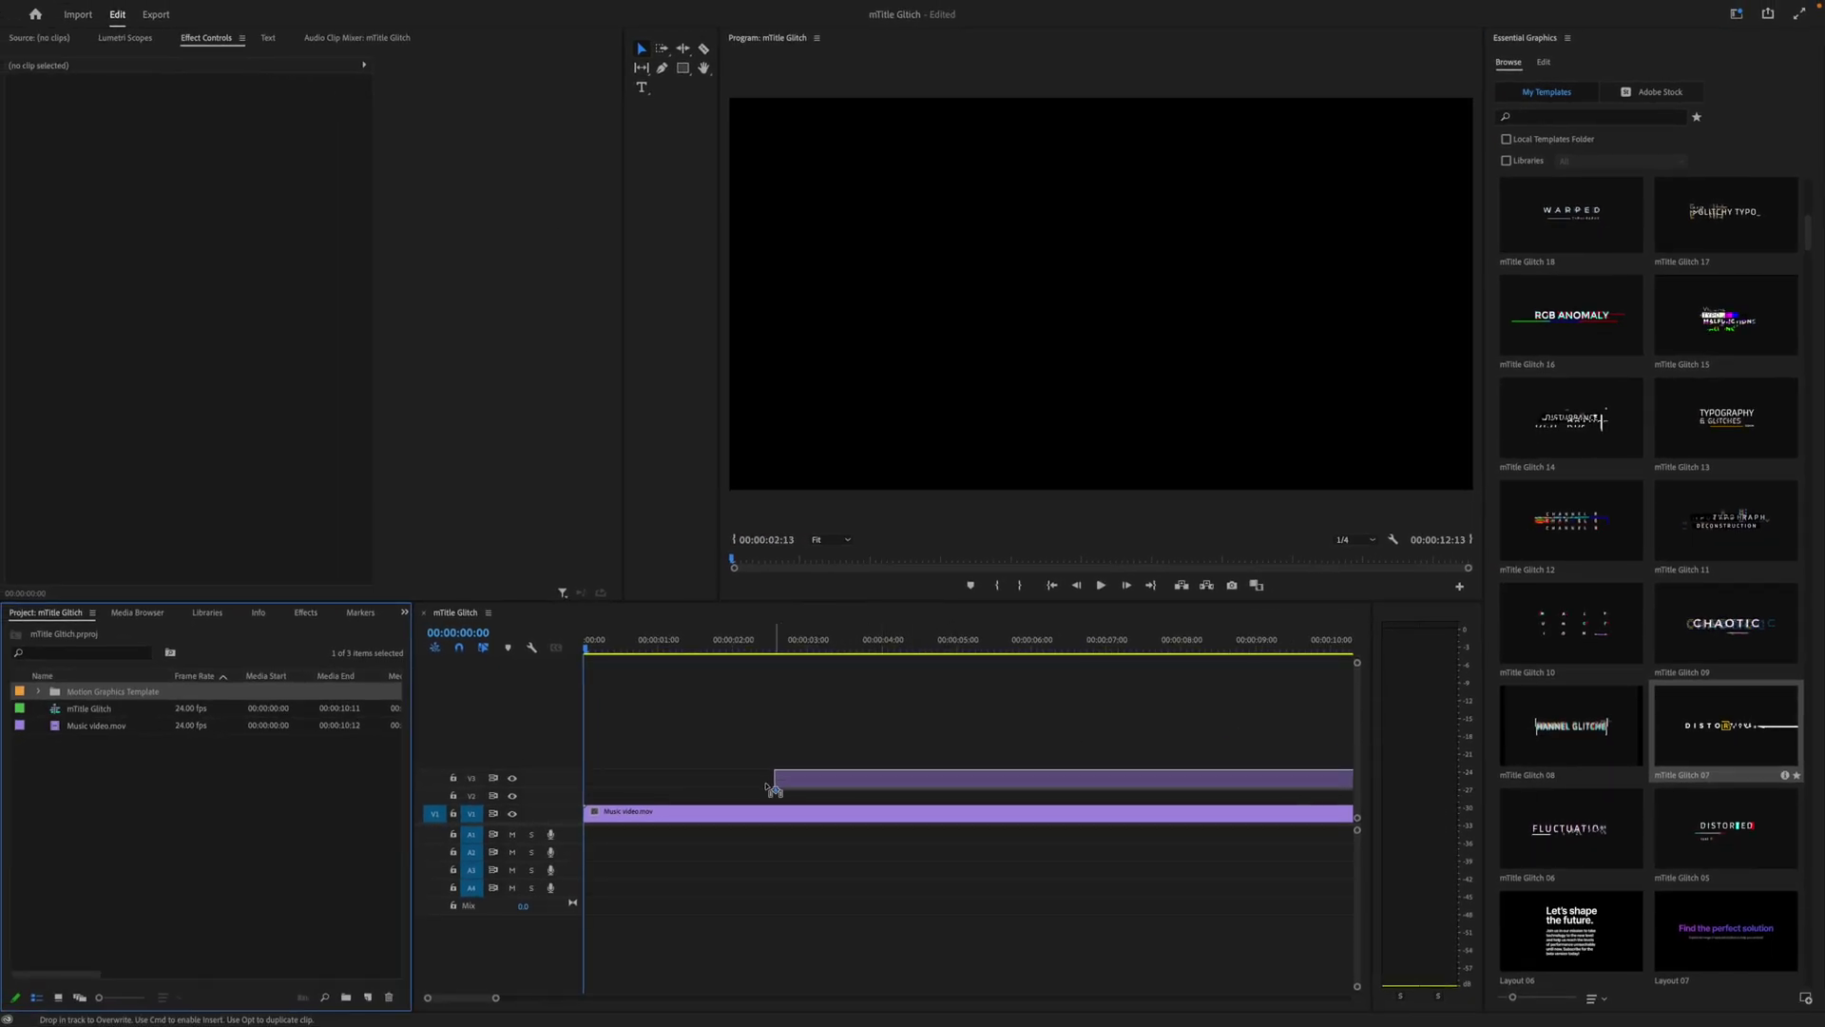
drag(768, 787, 772, 793)
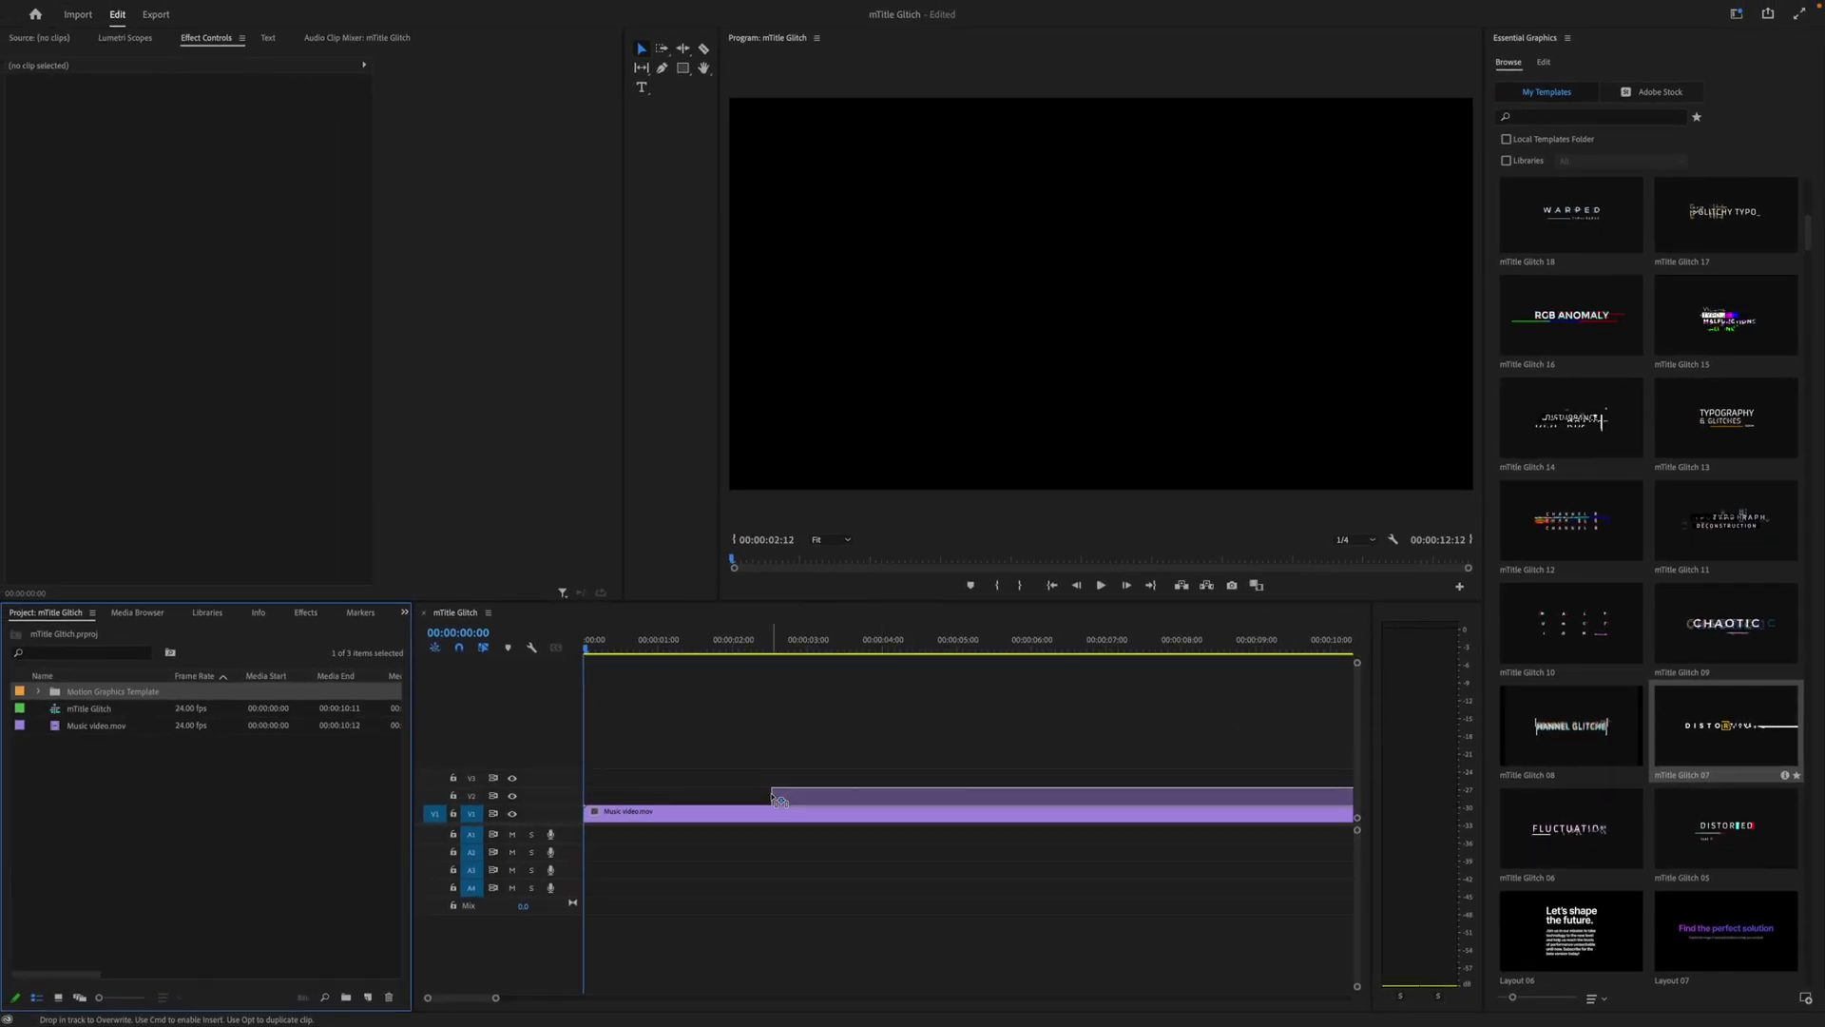
drag(800, 653, 807, 652)
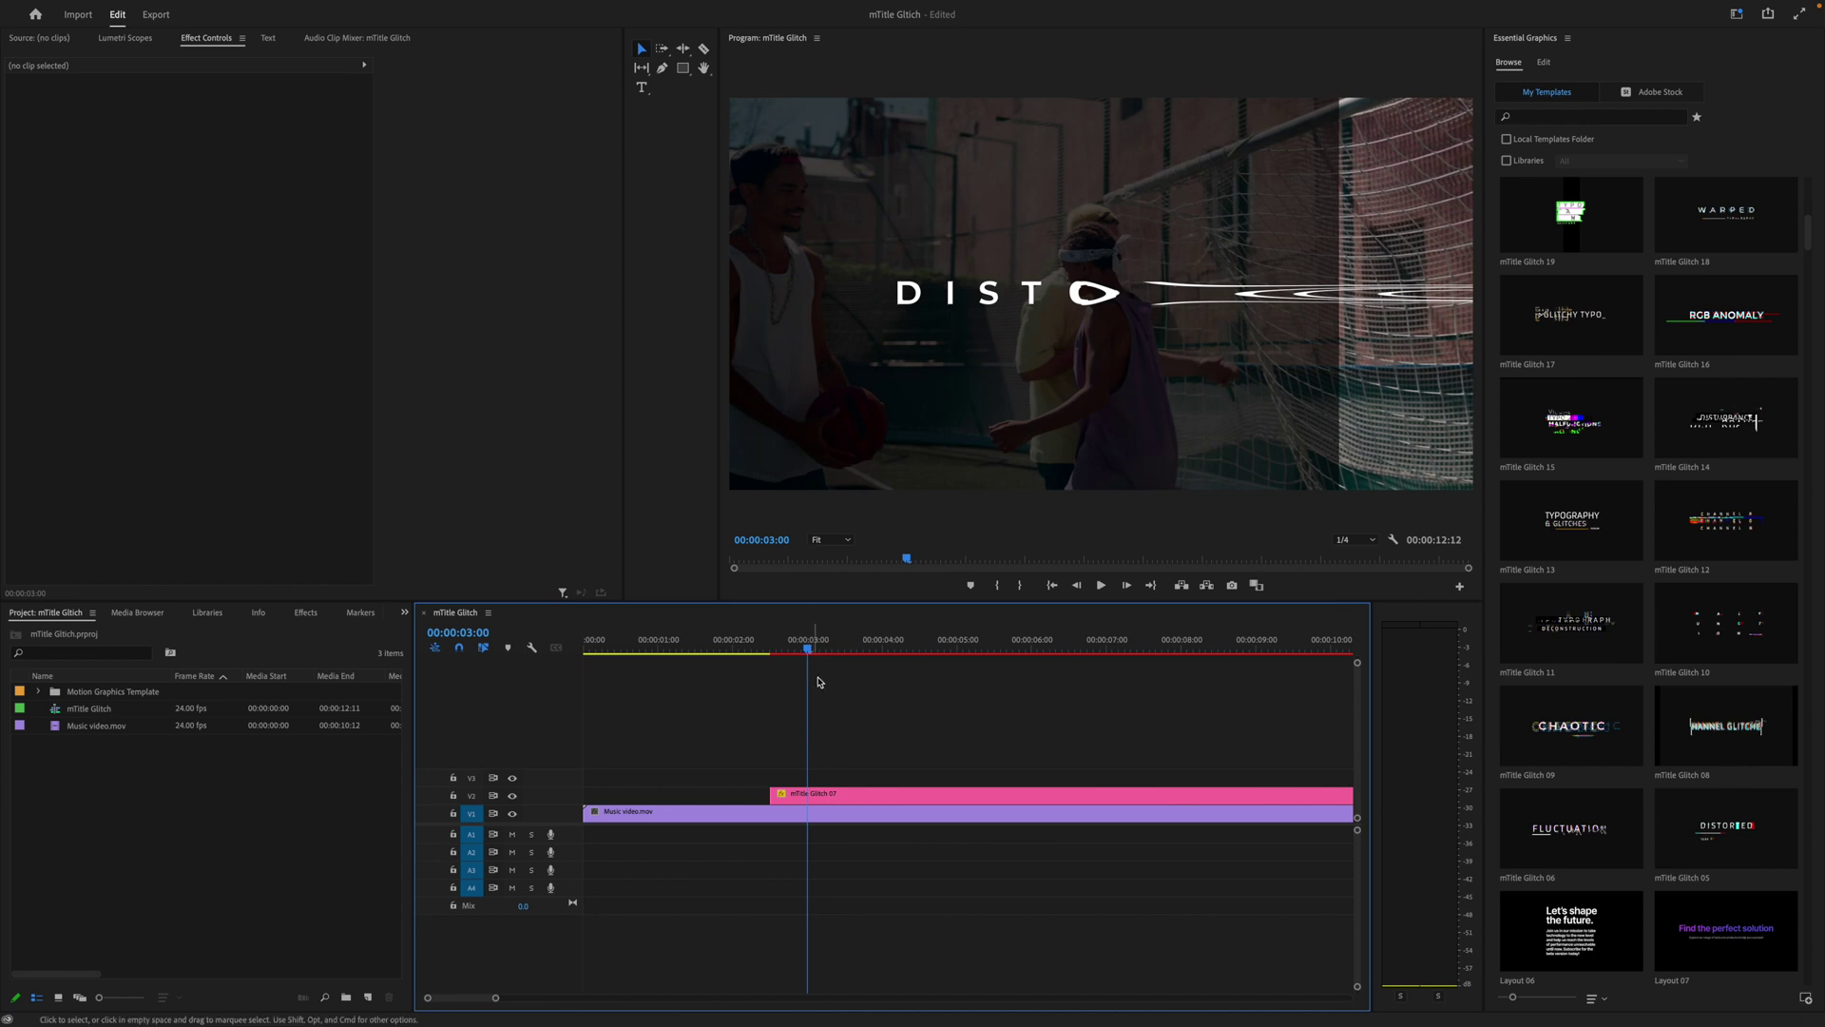
drag(829, 799, 872, 798)
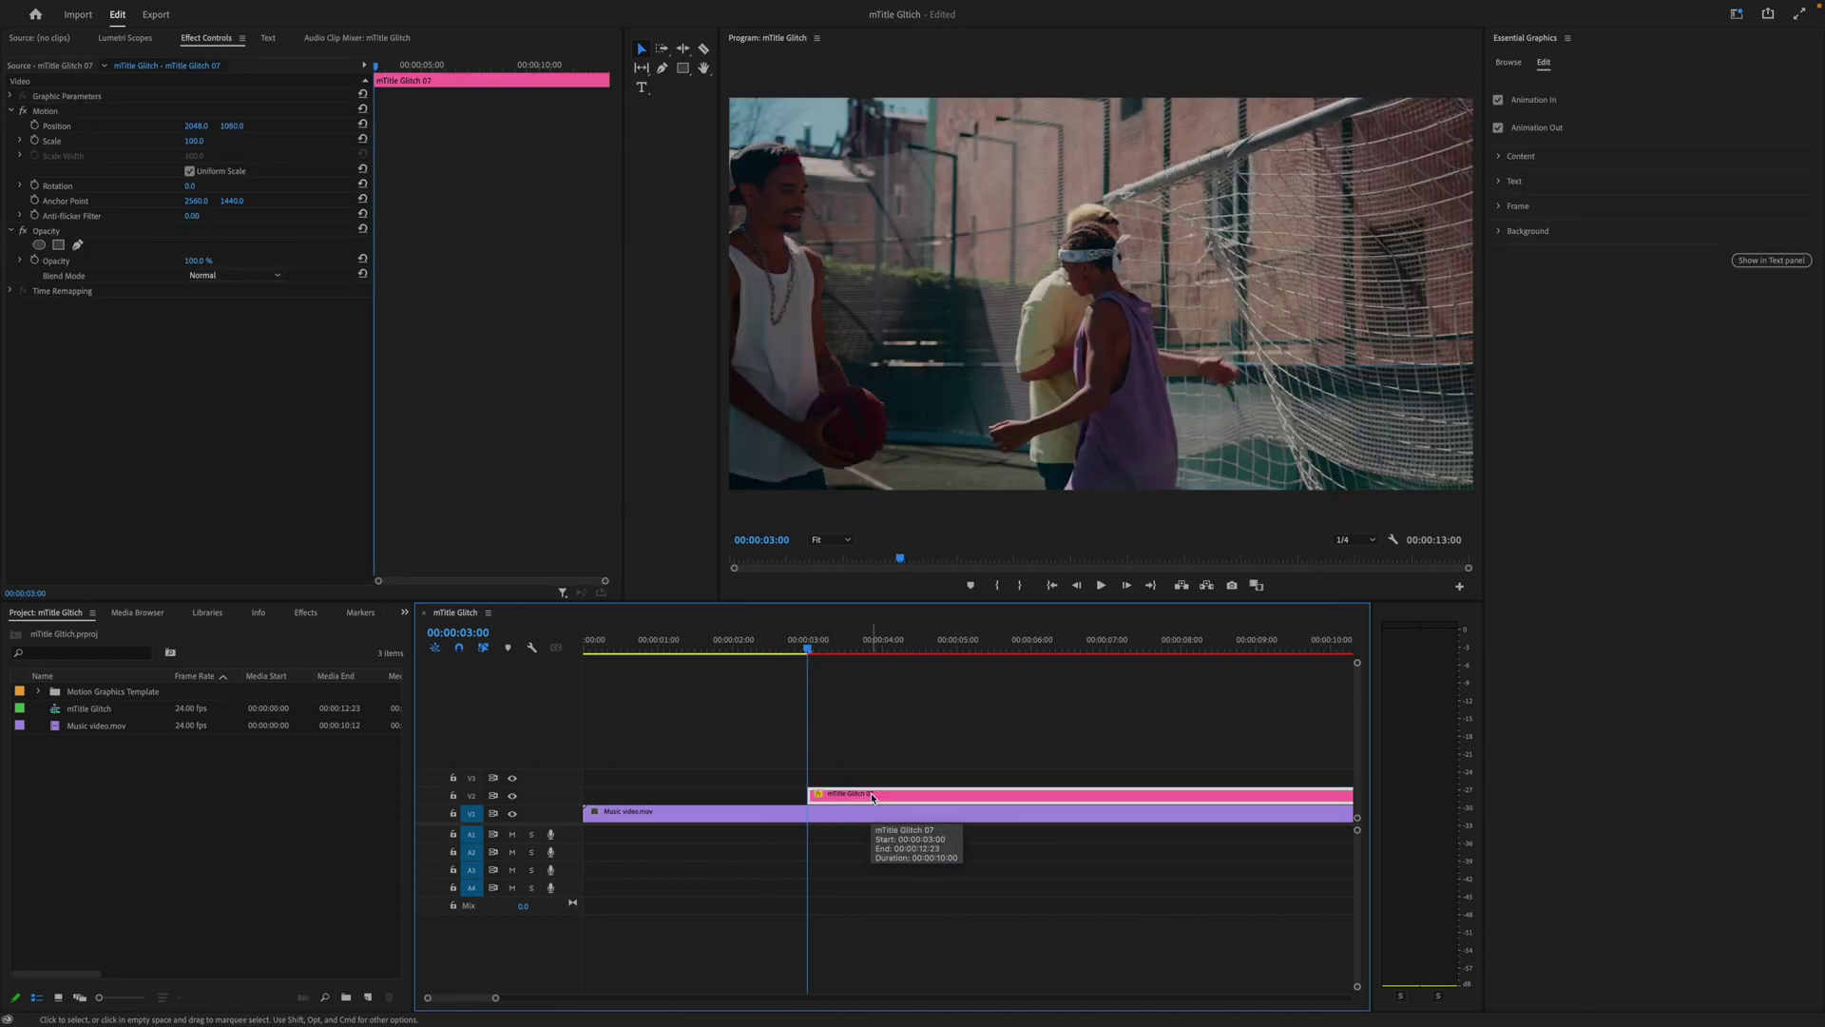
Zoom the timeline out and trim the title's end to about 7 seconds.
drag(496, 998, 573, 984)
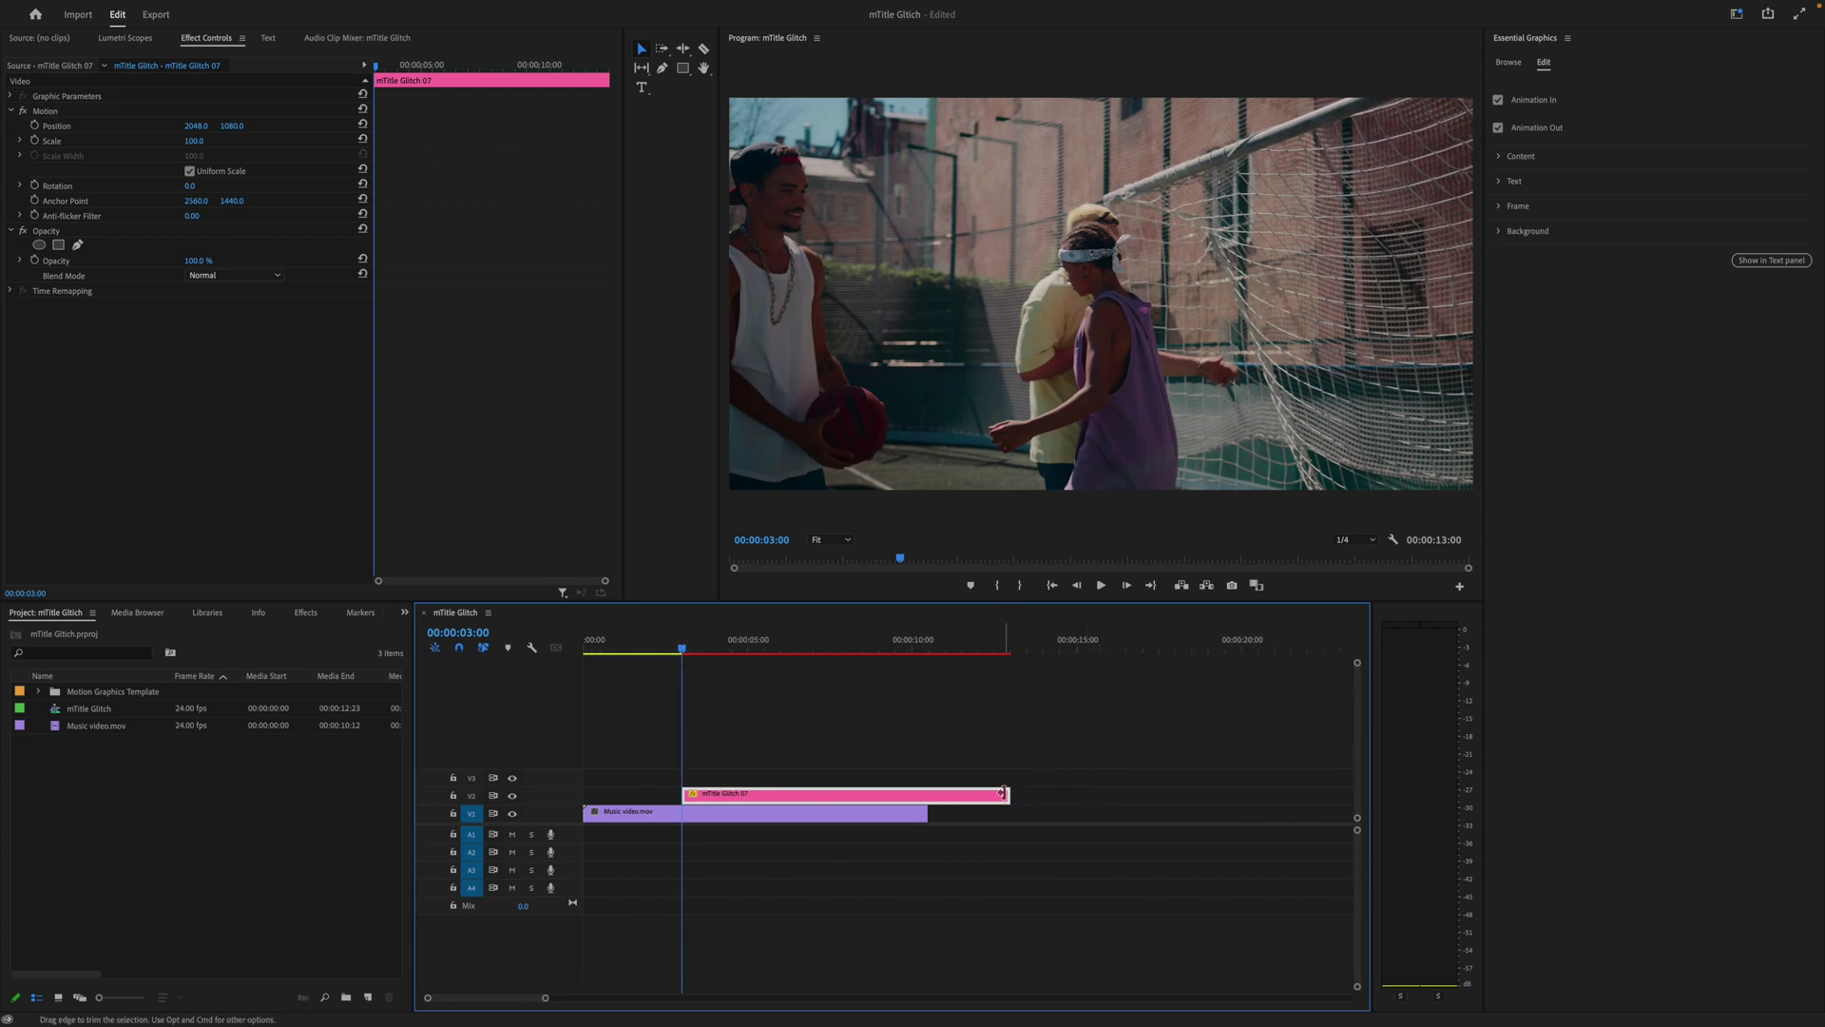
drag(757, 652, 815, 648)
drag(1009, 795, 812, 793)
click(719, 650)
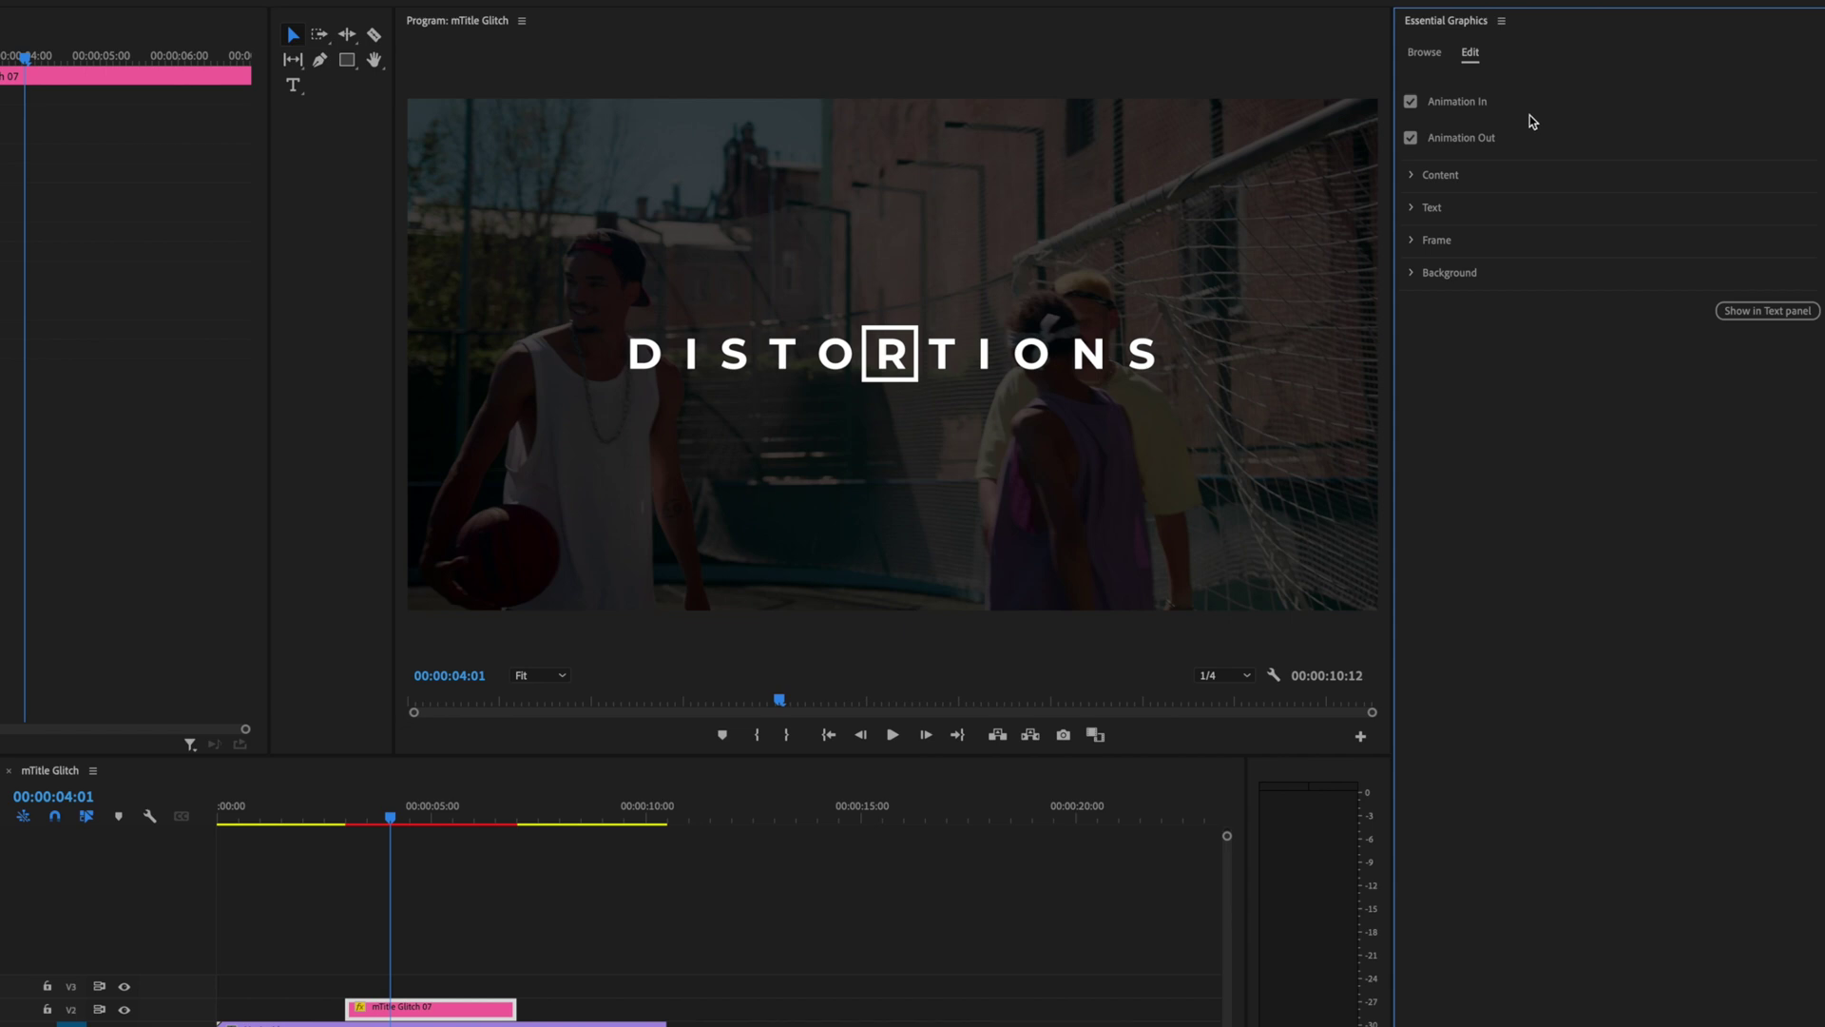
Enable the DISTORTIONS title background and raise its opacity from 90 to 100.
click(1416, 274)
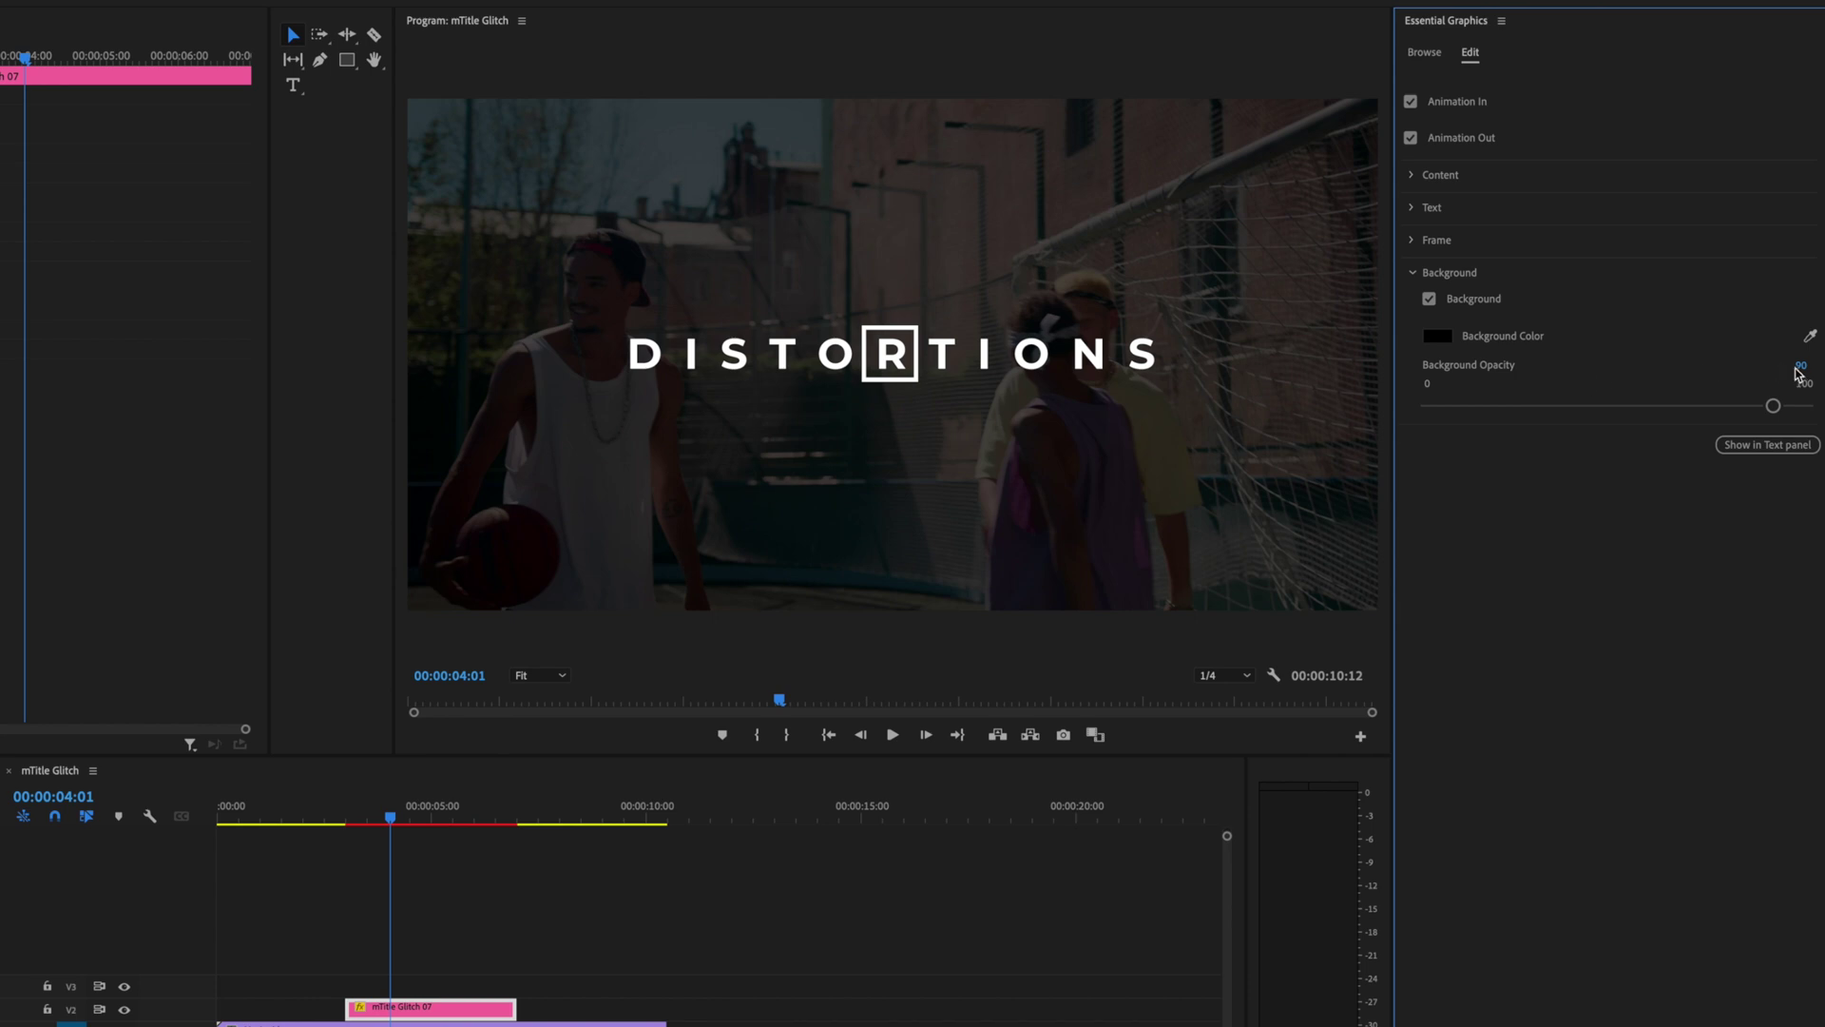
click(1804, 366)
key(Return)
drag(1774, 409, 1804, 406)
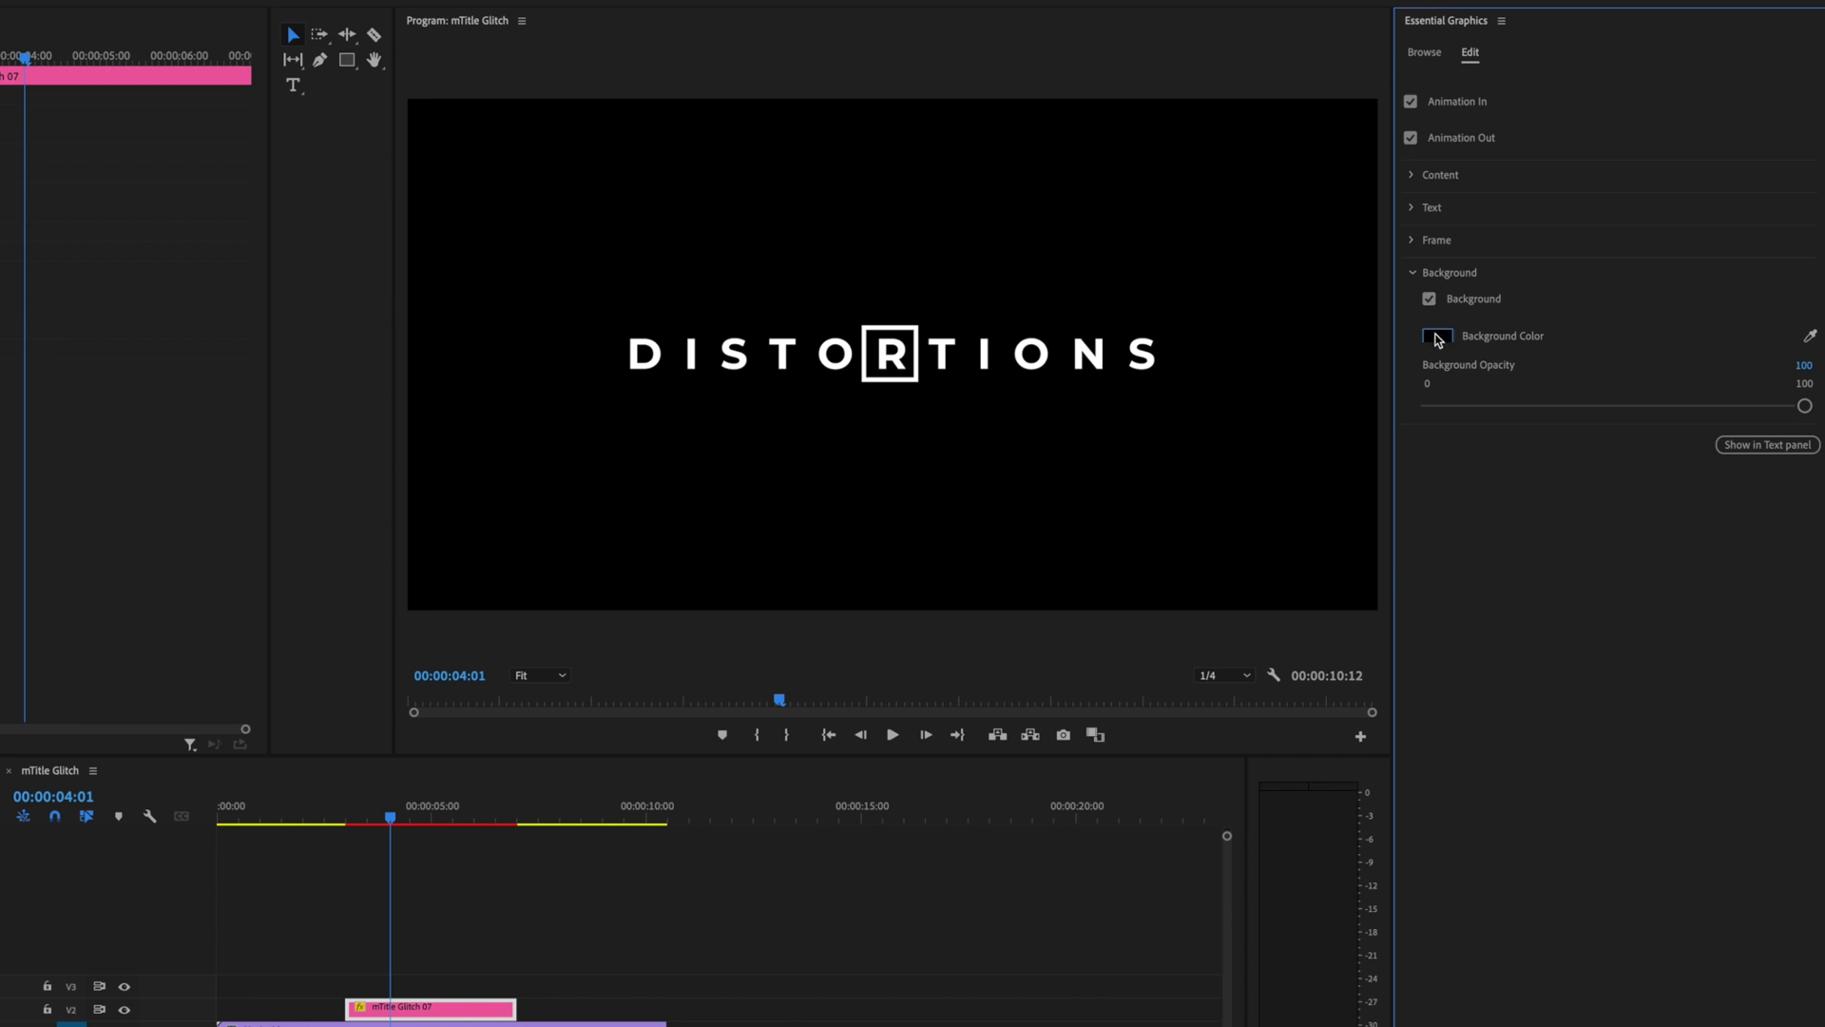
click(1437, 336)
Keep the background black and scale the title content down to 65 on X and Y.
click(836, 540)
click(1413, 177)
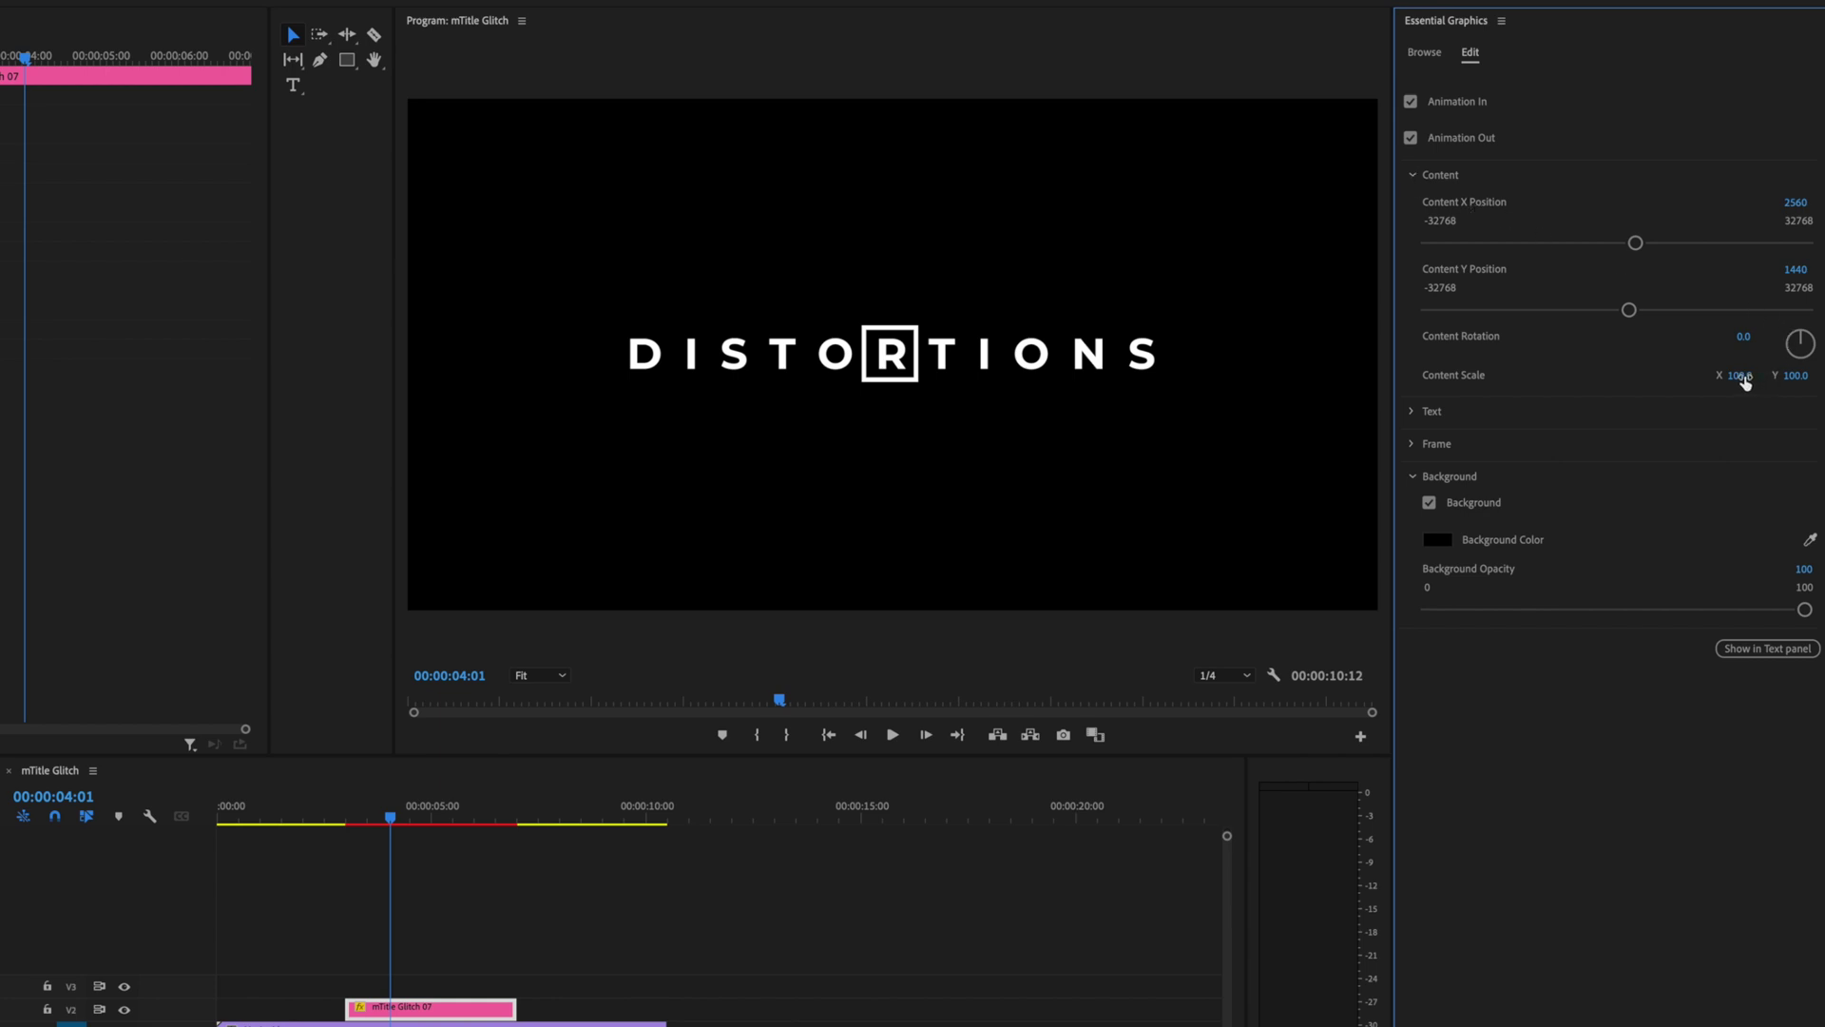
drag(1742, 381, 1750, 377)
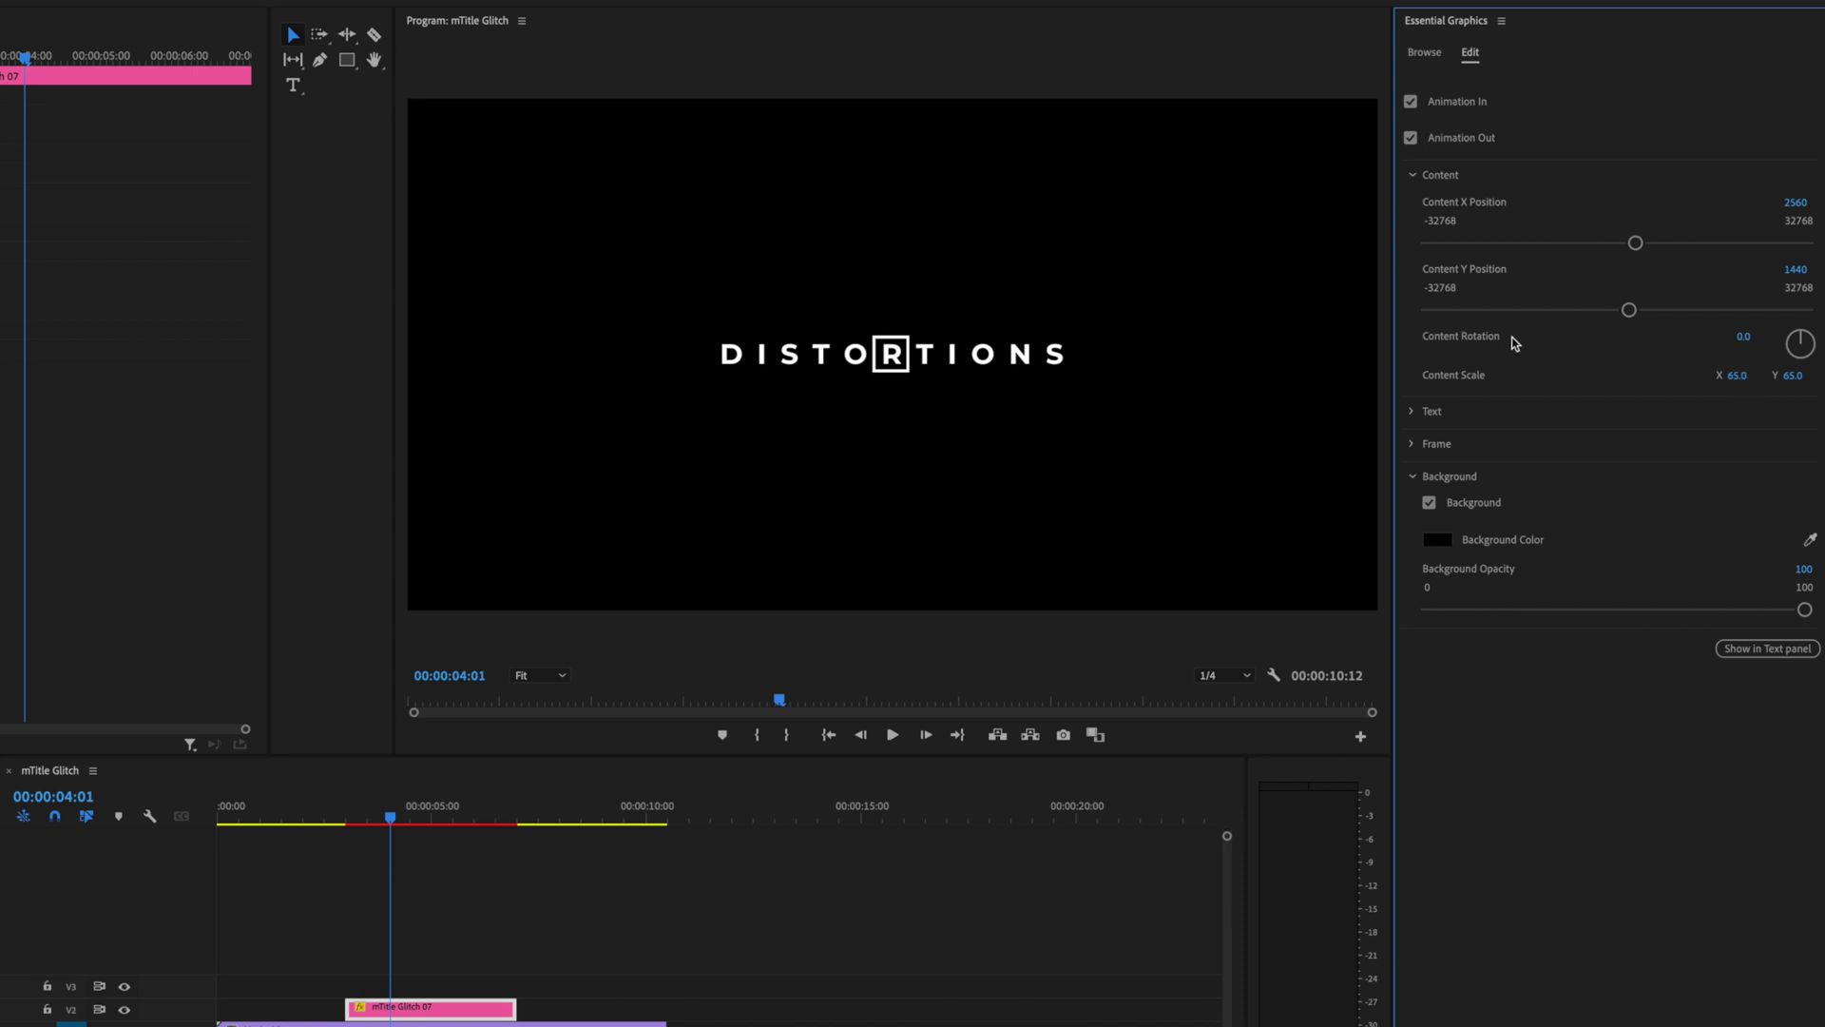
click(1411, 412)
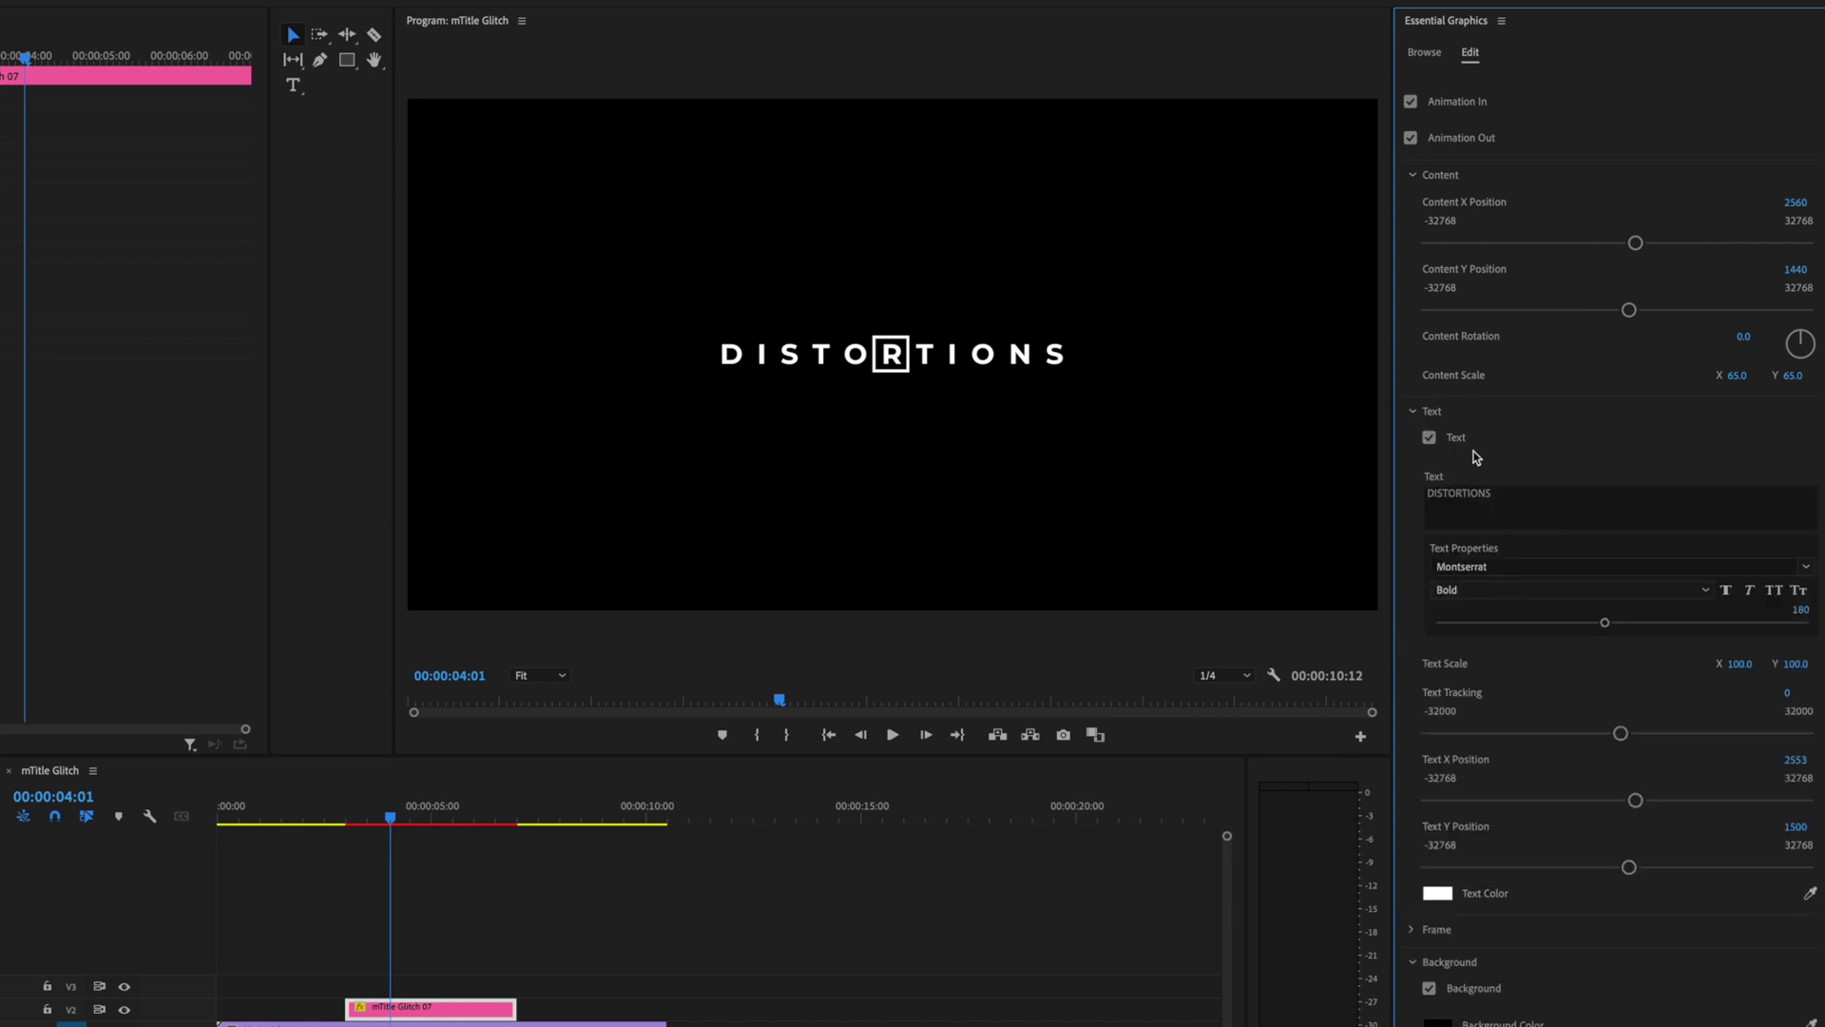
Replace the title text DISTORTIONS with PRESENTS.
drag(1514, 497, 1411, 494)
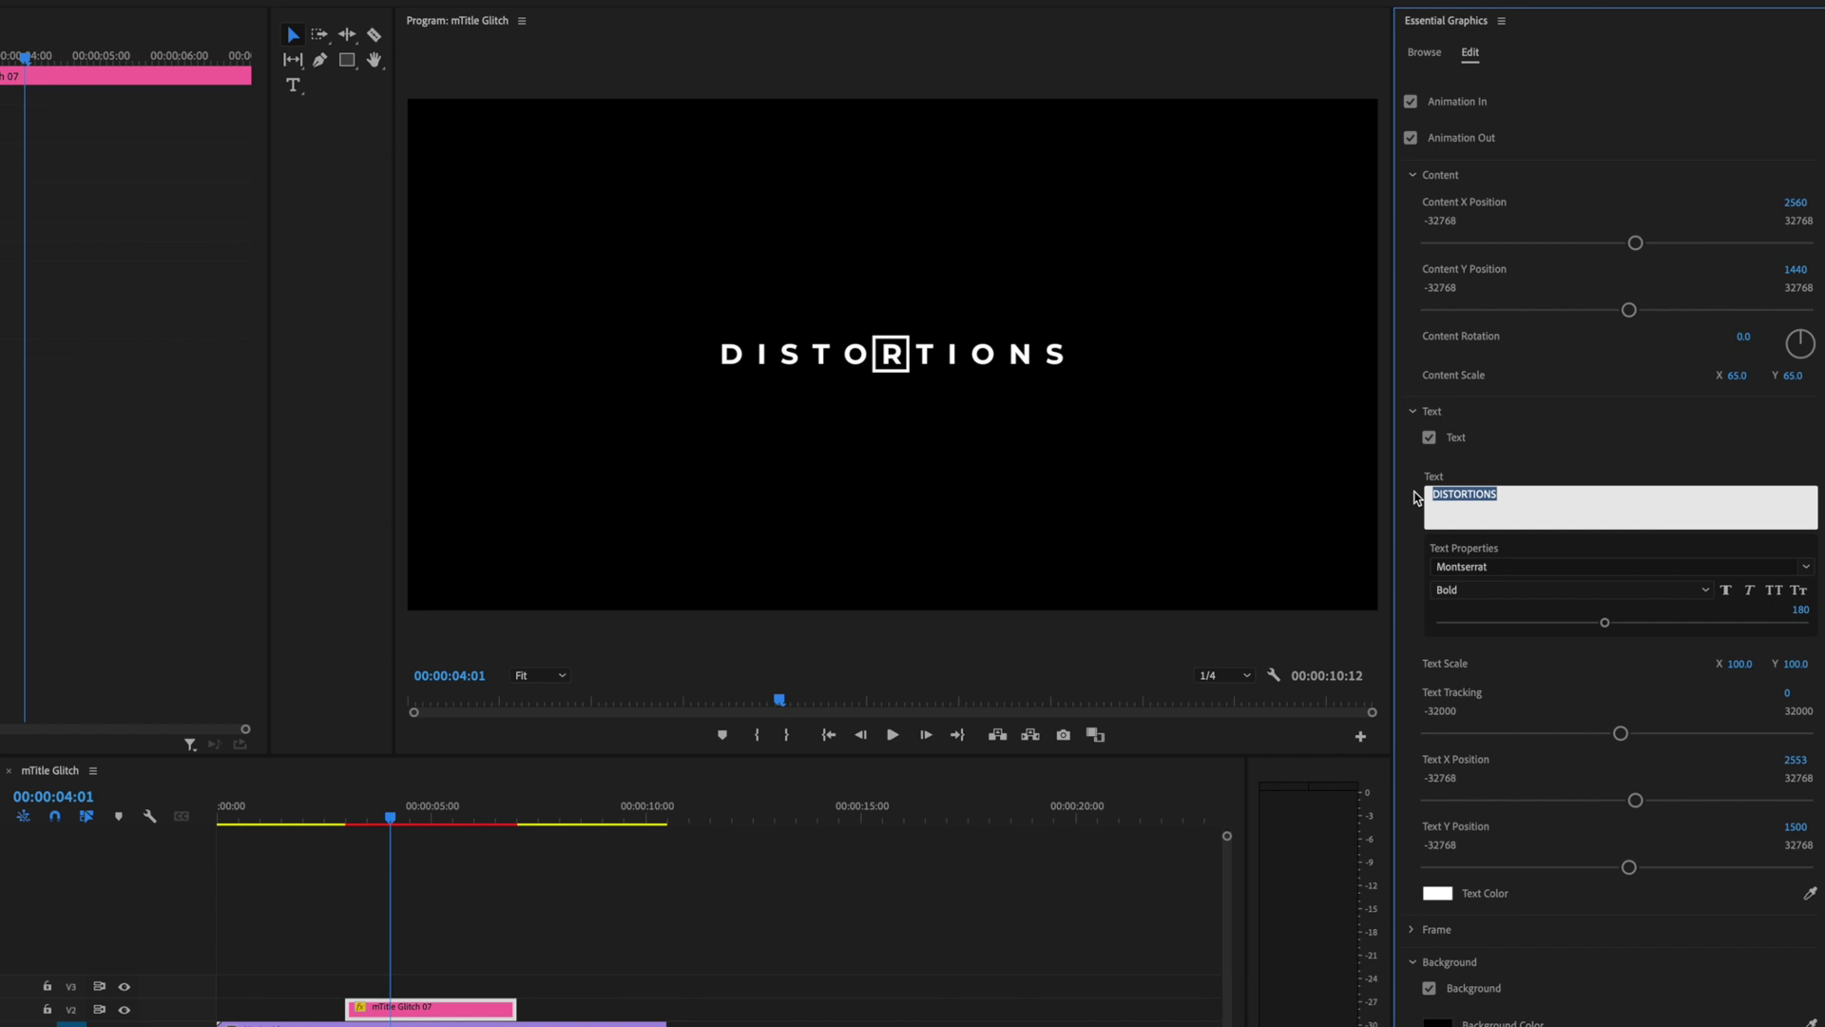
text(PRESENTS)
click(1526, 436)
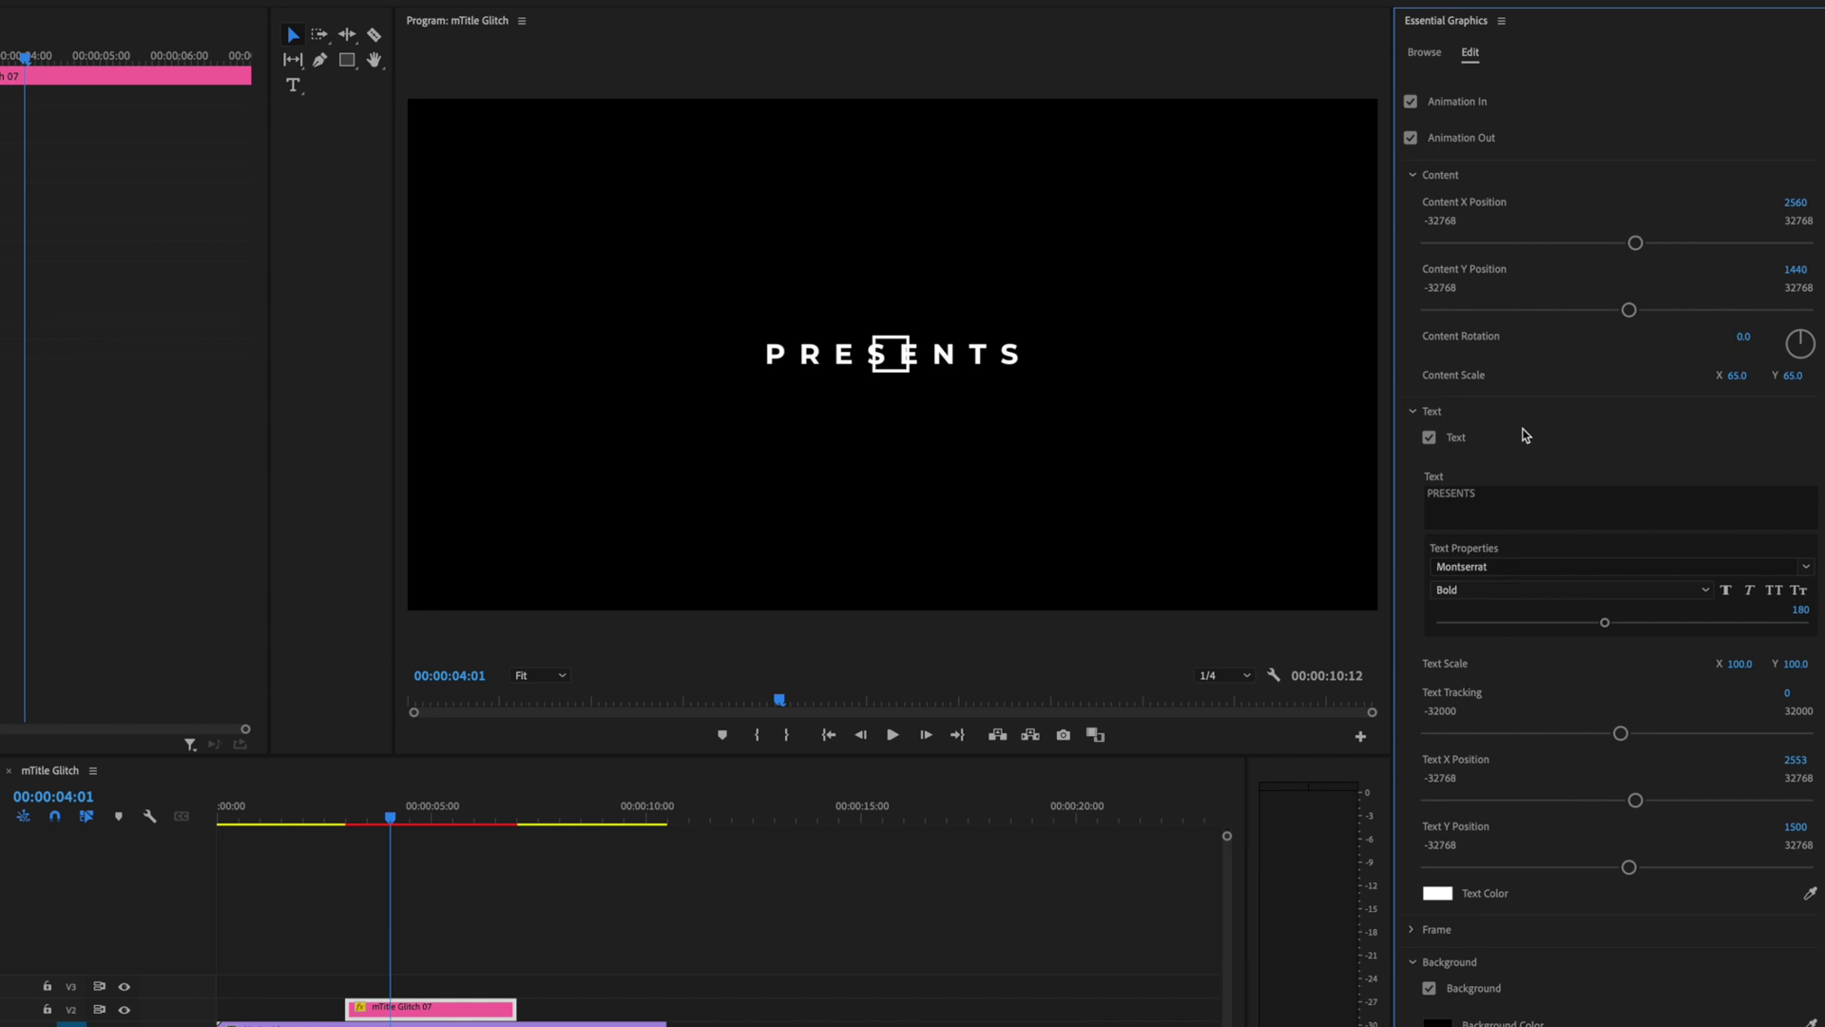
click(1416, 416)
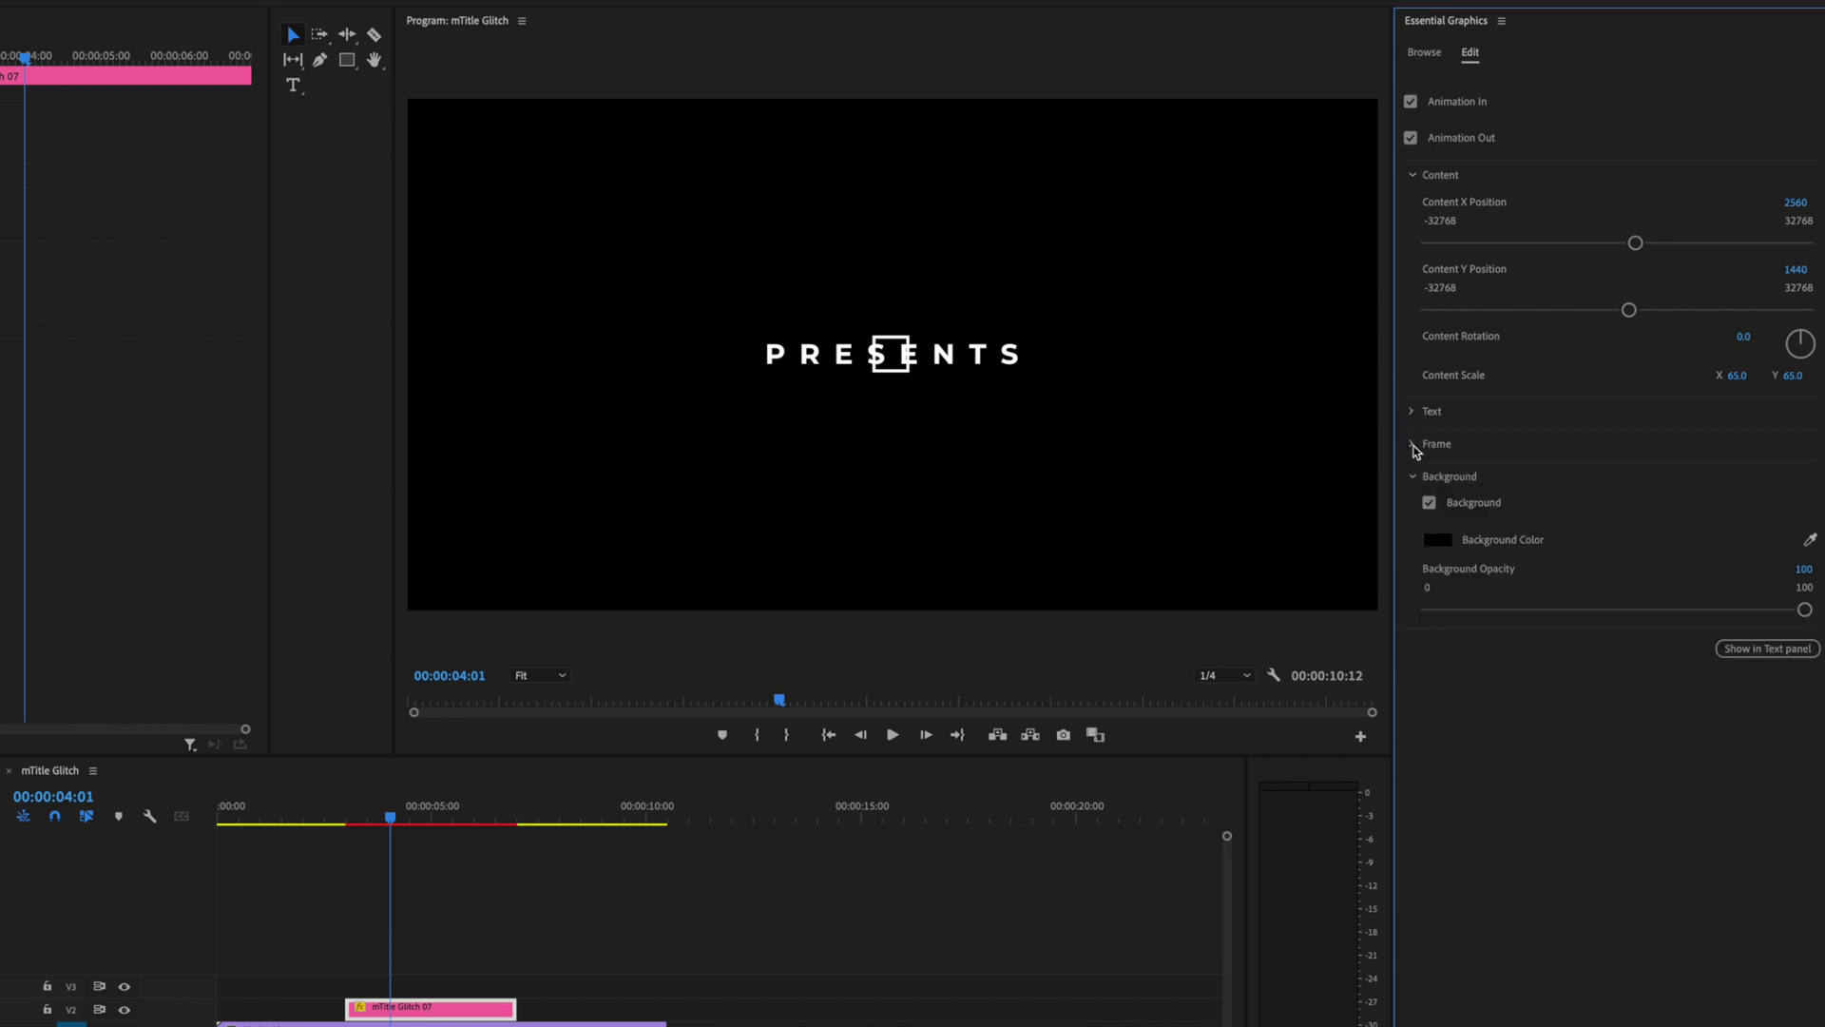
Set the Frame X Position to 335 so the box surrounds the N.
click(1416, 447)
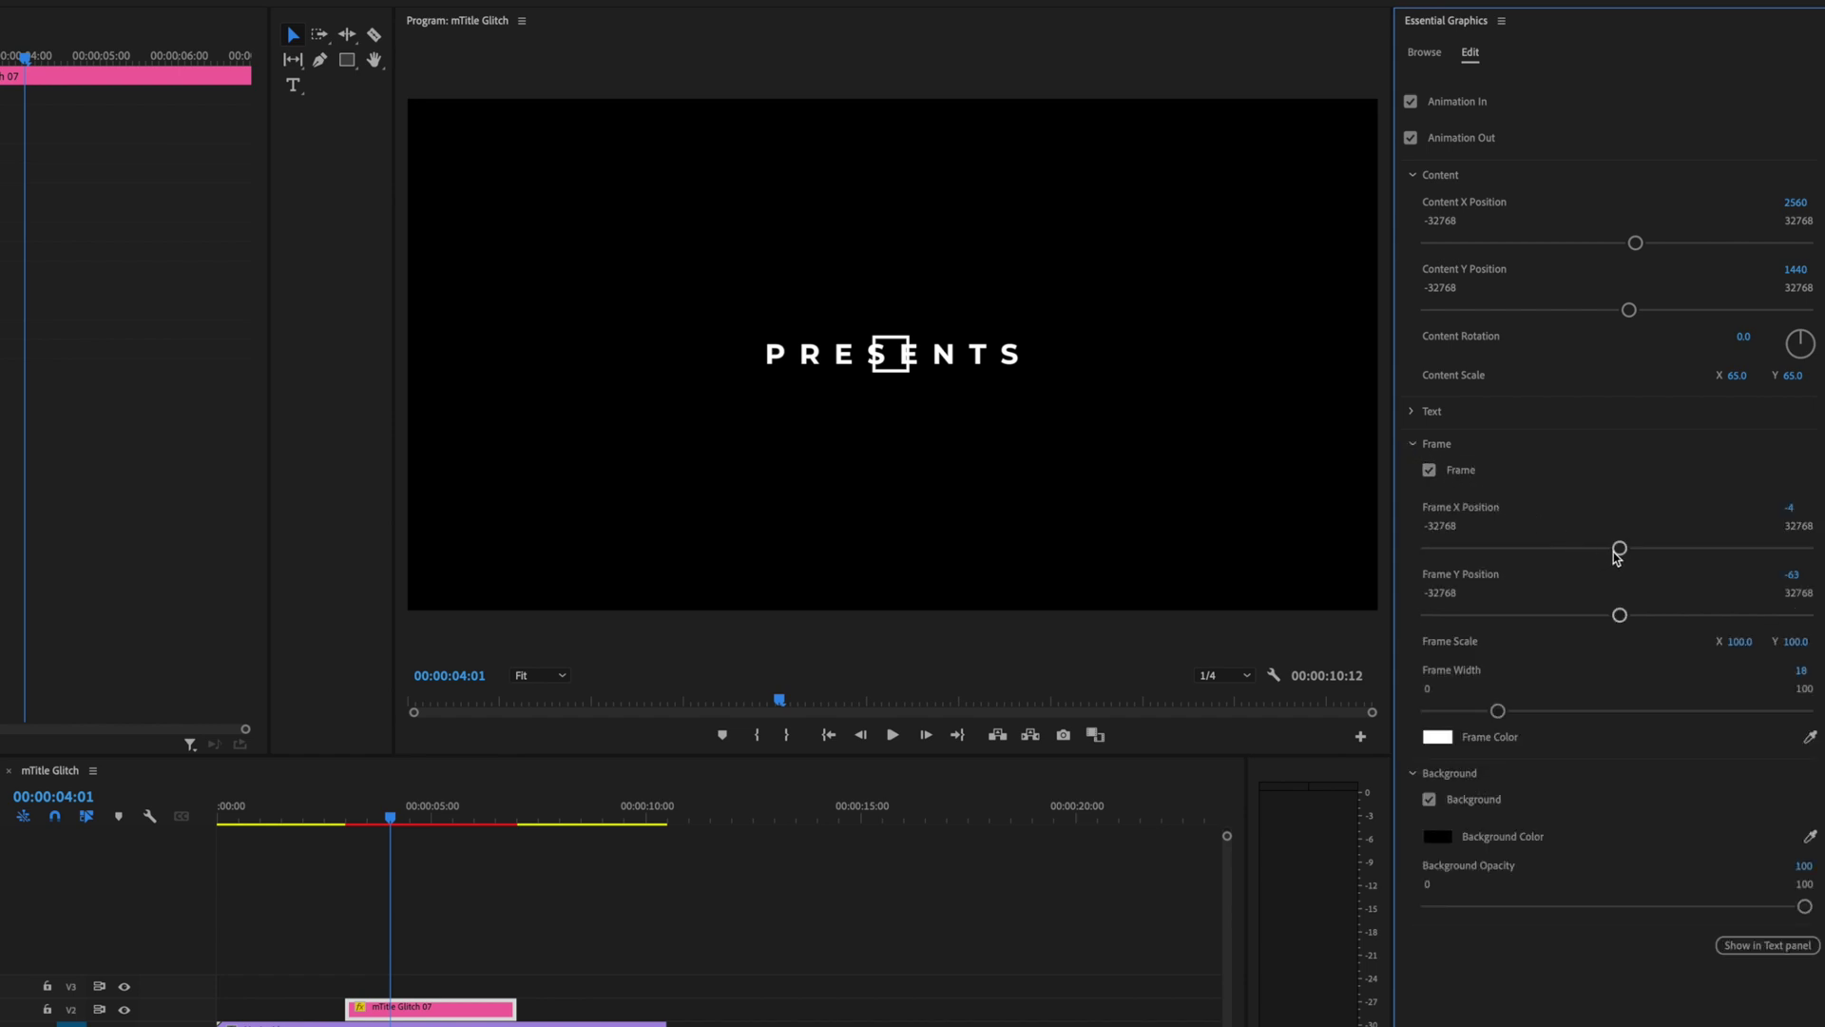
drag(1619, 552, 1623, 548)
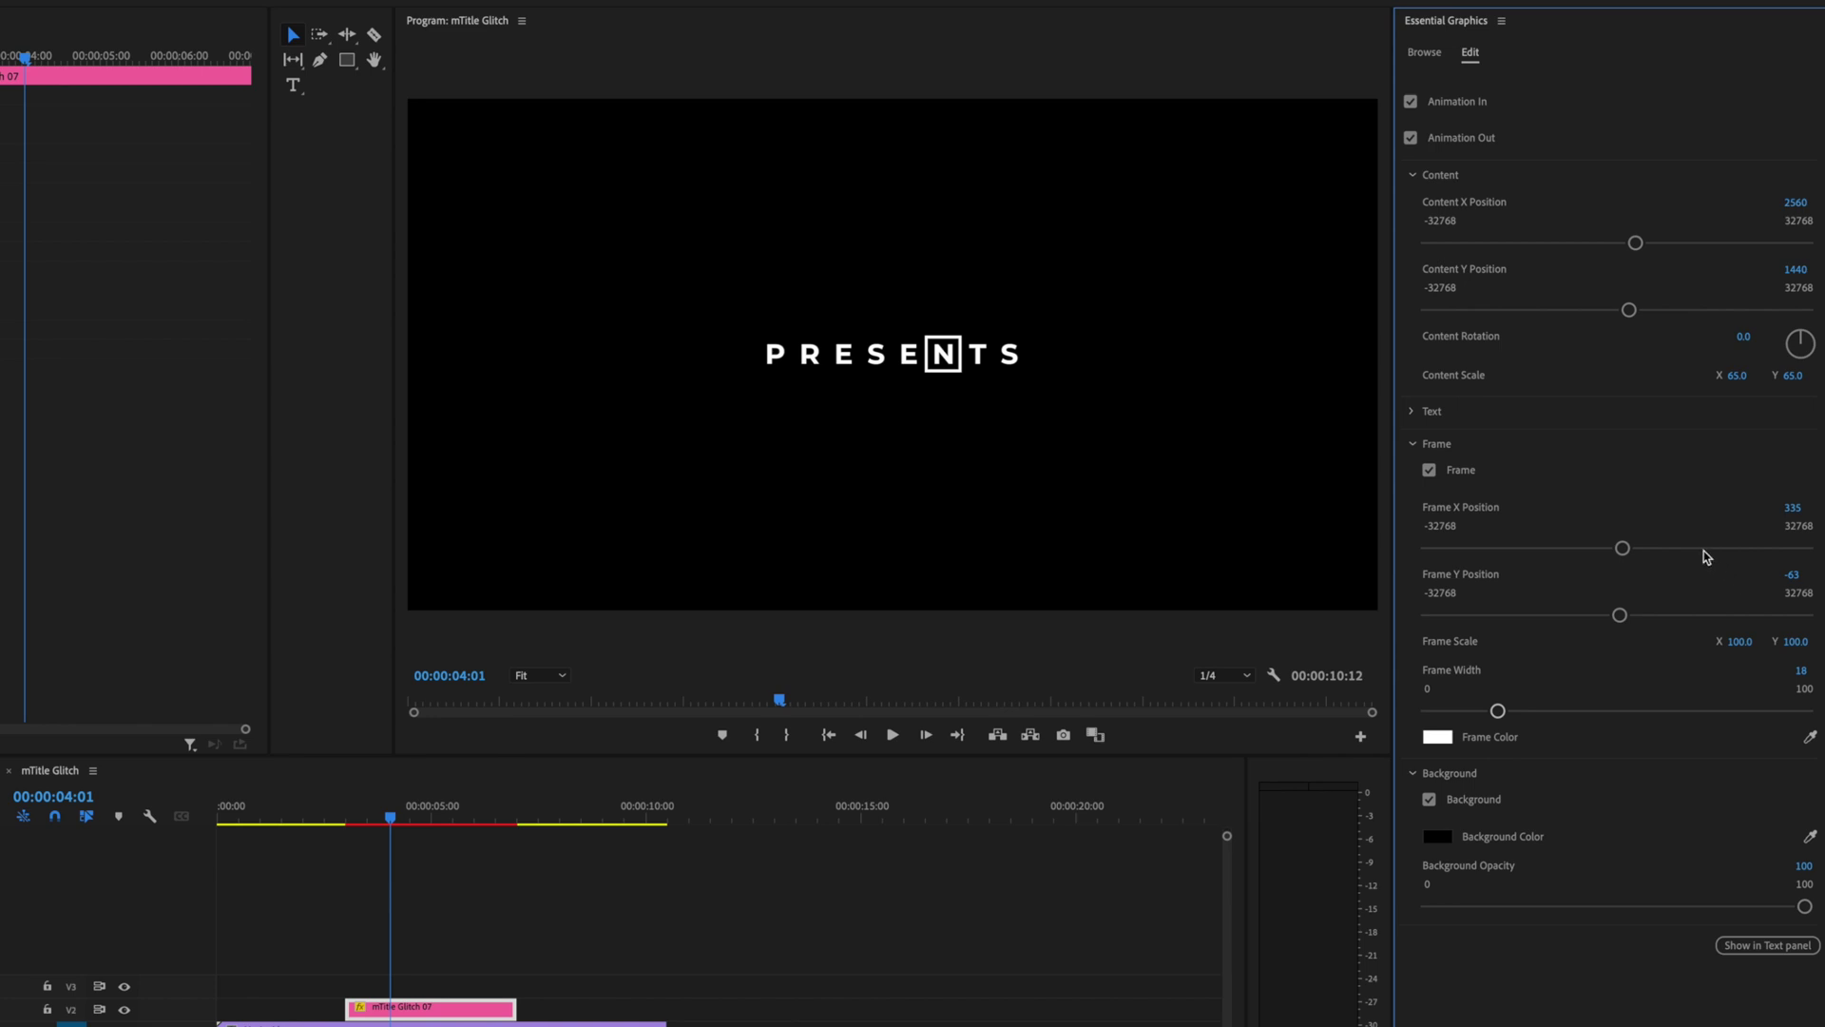
click(1412, 411)
click(1803, 567)
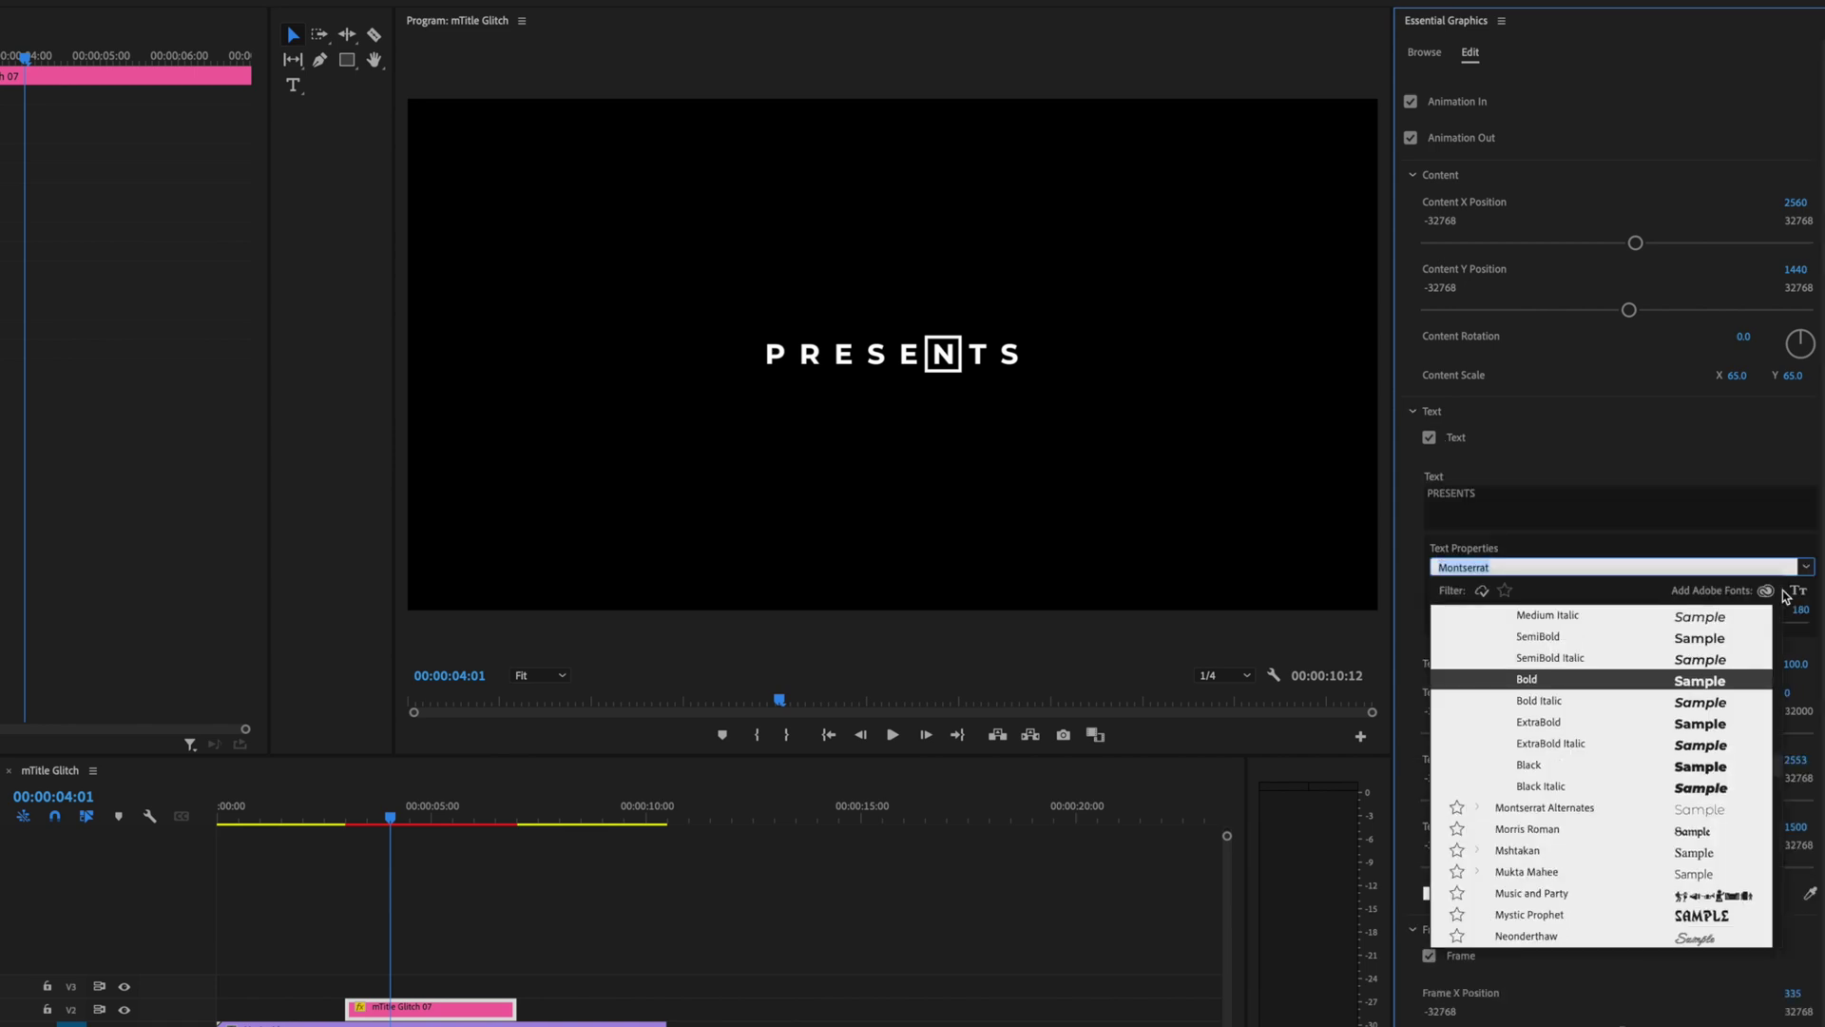
Change the PRESENTS font from Montserrat Bold to Armata Regular.
click(1805, 568)
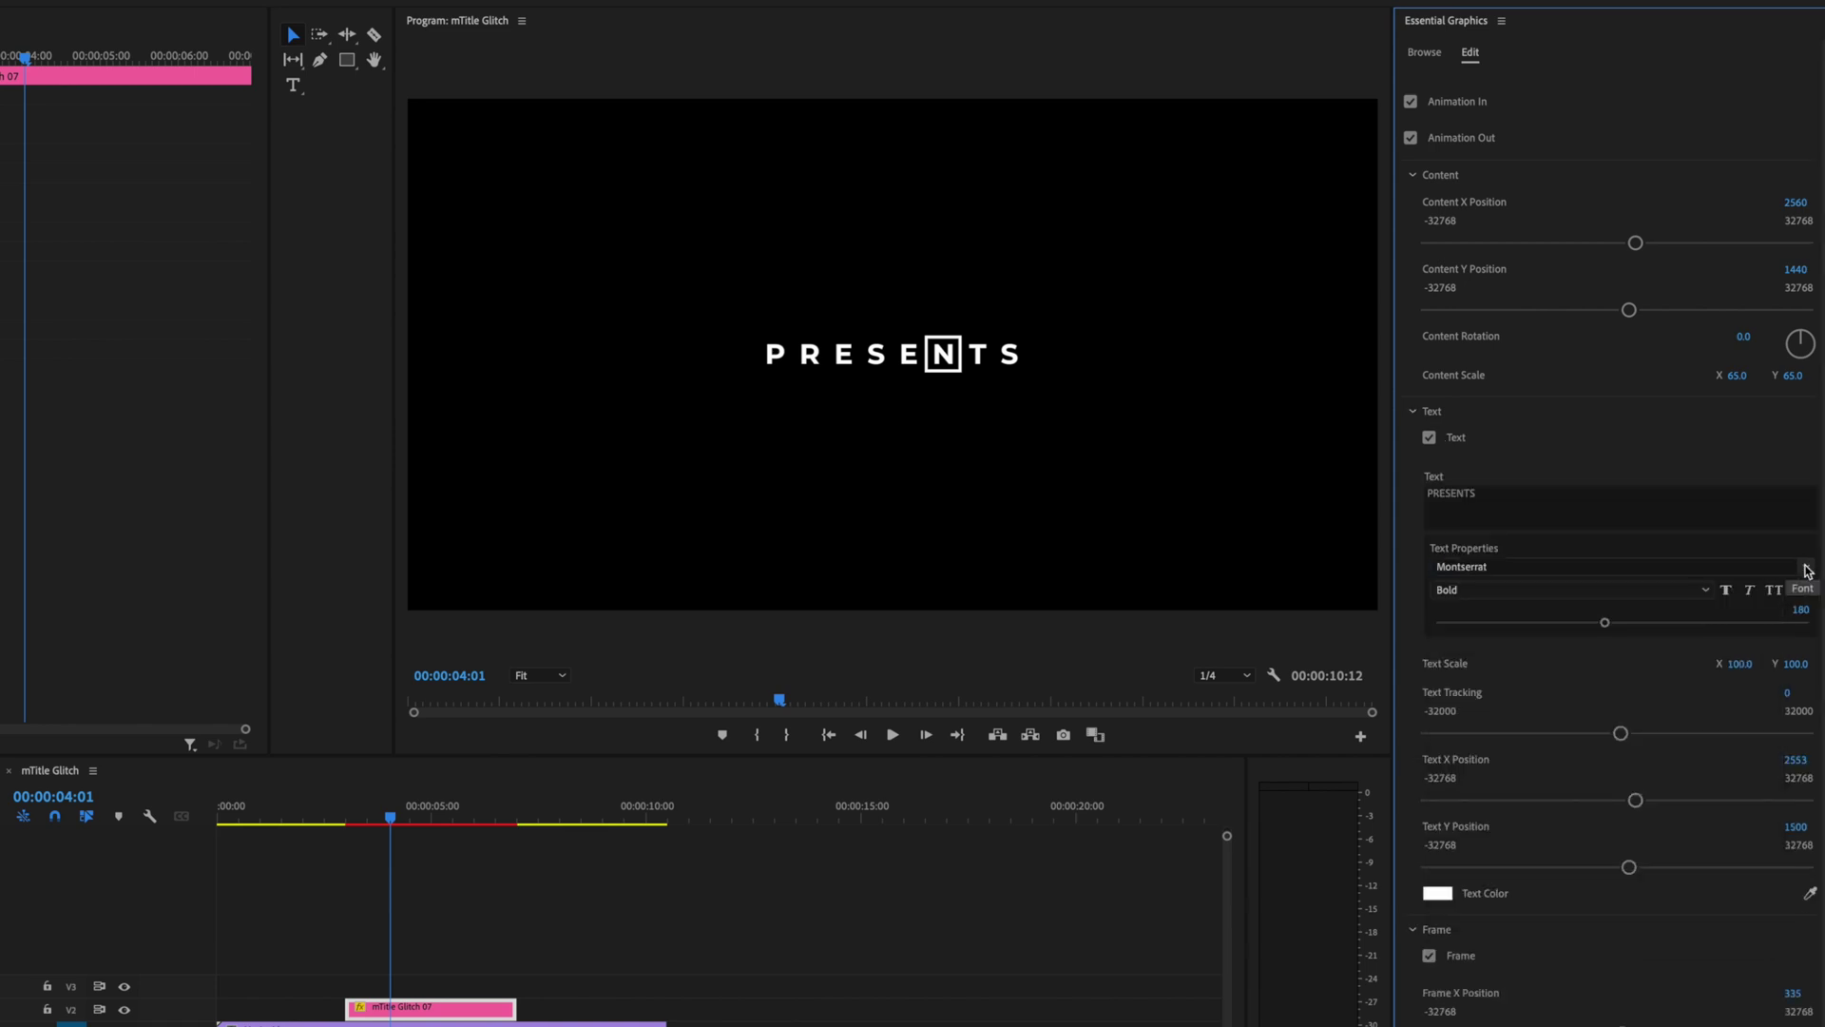
click(1805, 568)
scroll(1576, 705, up, 5)
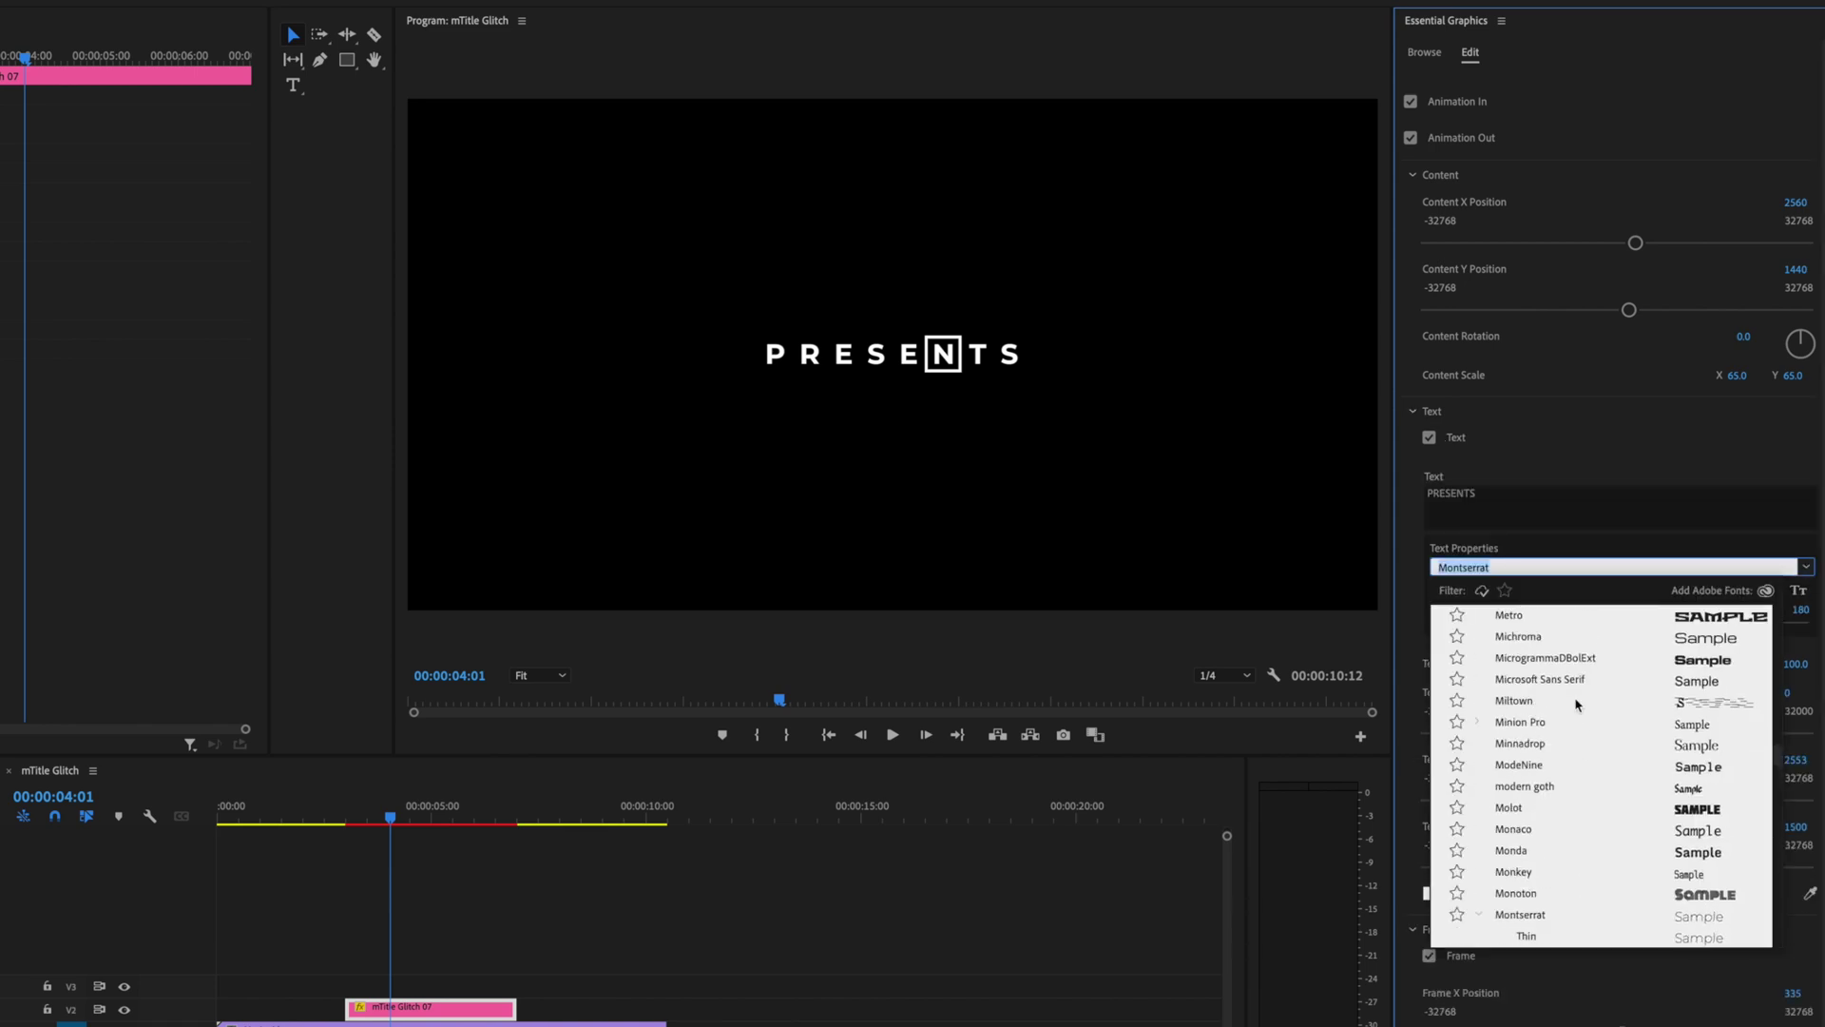
scroll(1576, 705, up, 5)
click(1673, 615)
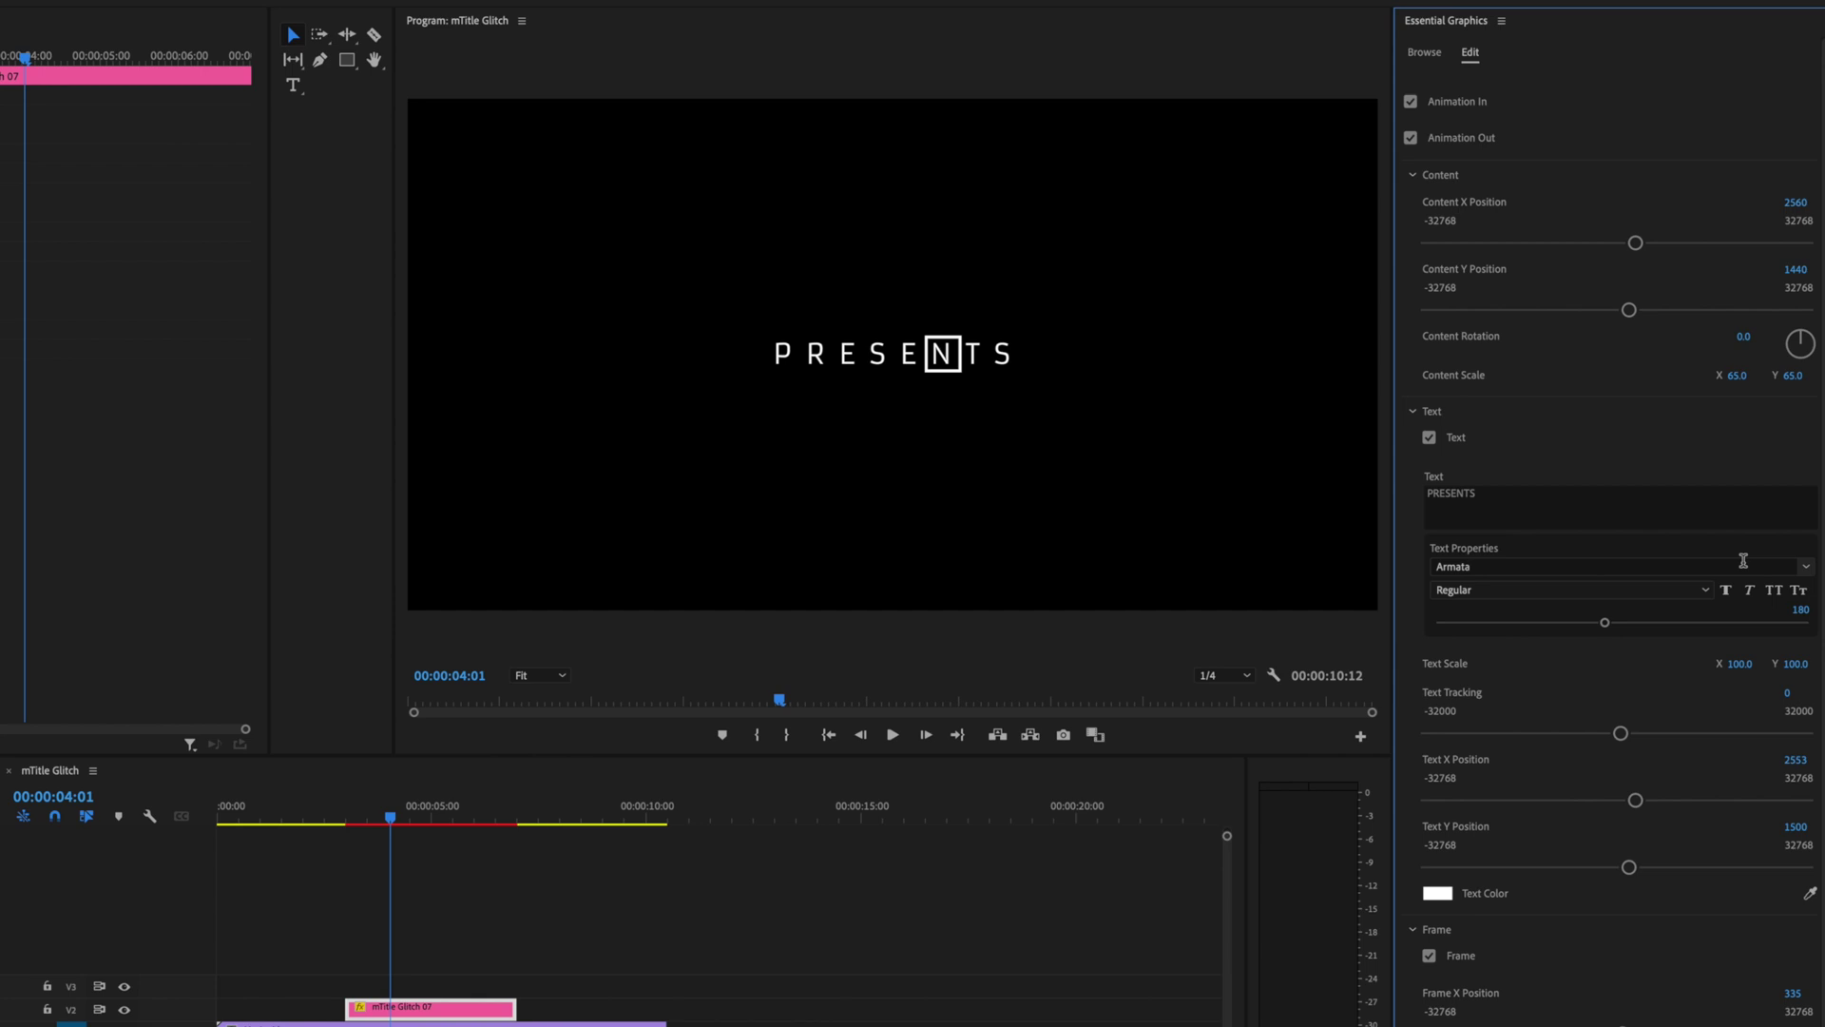
click(1413, 412)
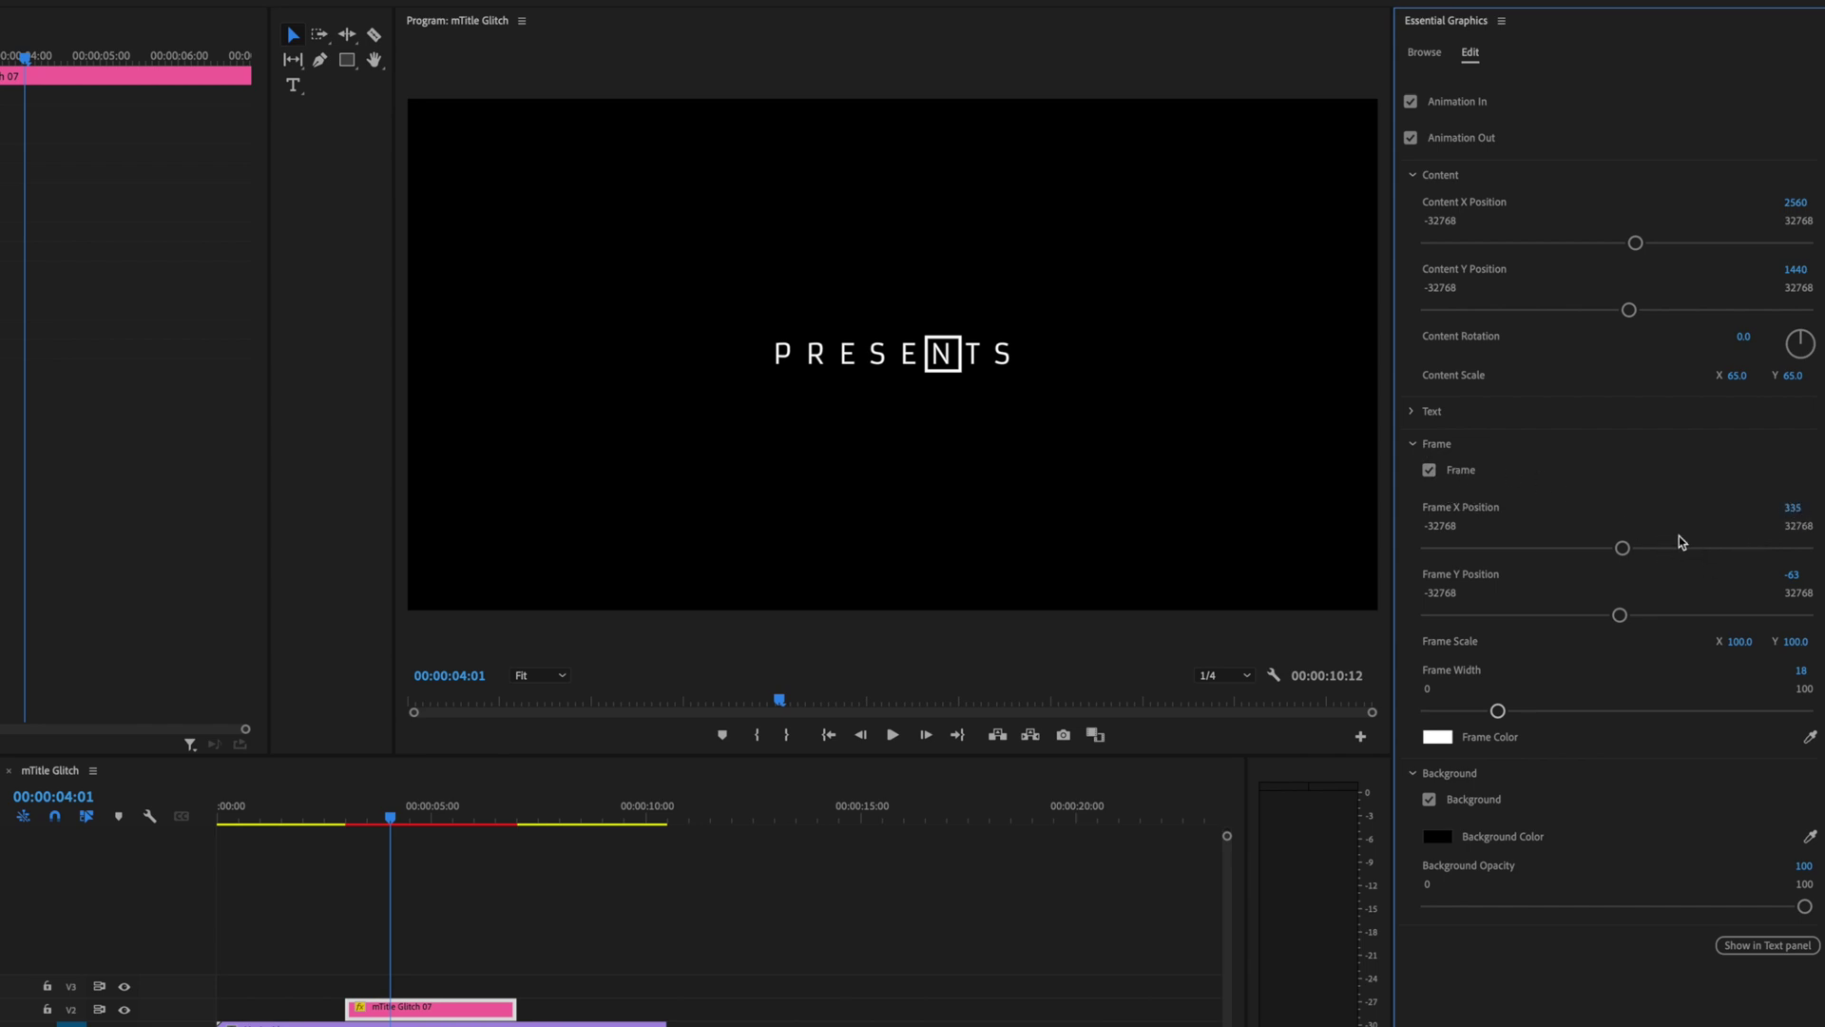
Set the Frame X Position to 324.
drag(1791, 510, 1785, 511)
click(1790, 511)
text(324)
key(Return)
Make the frame colour dark red 640303 and preview it.
click(1437, 738)
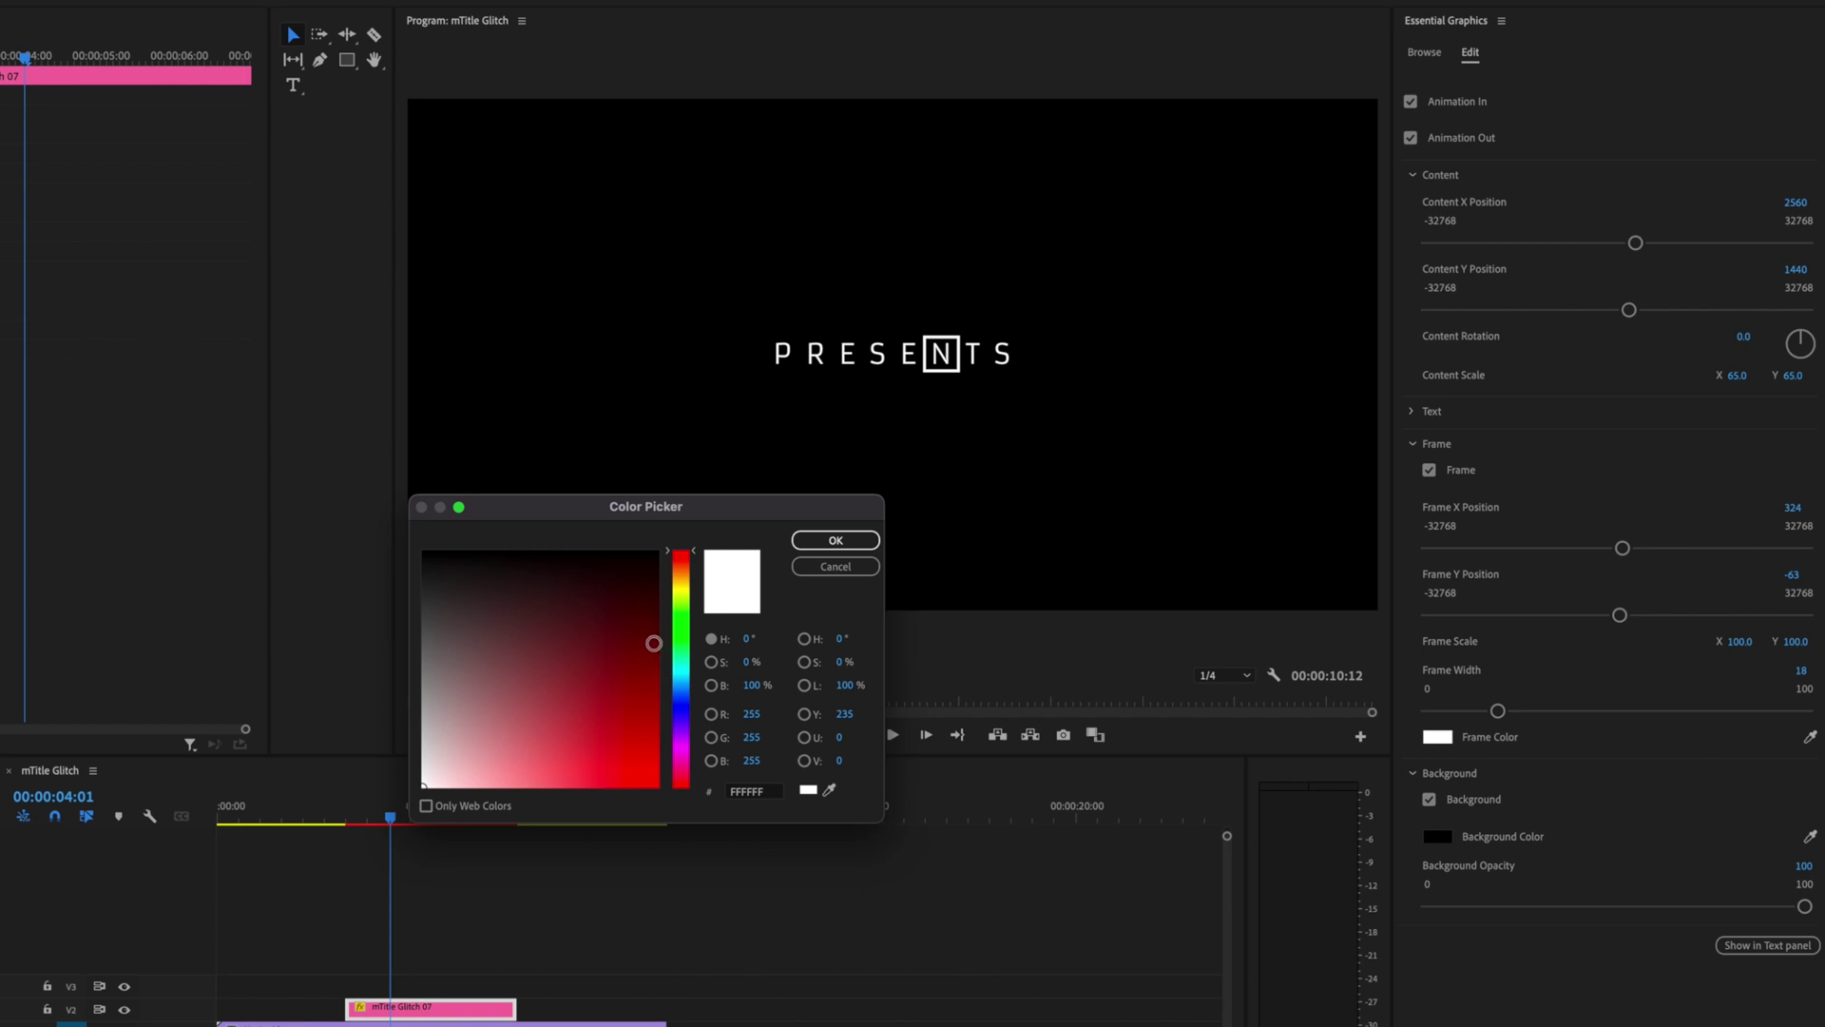
click(651, 642)
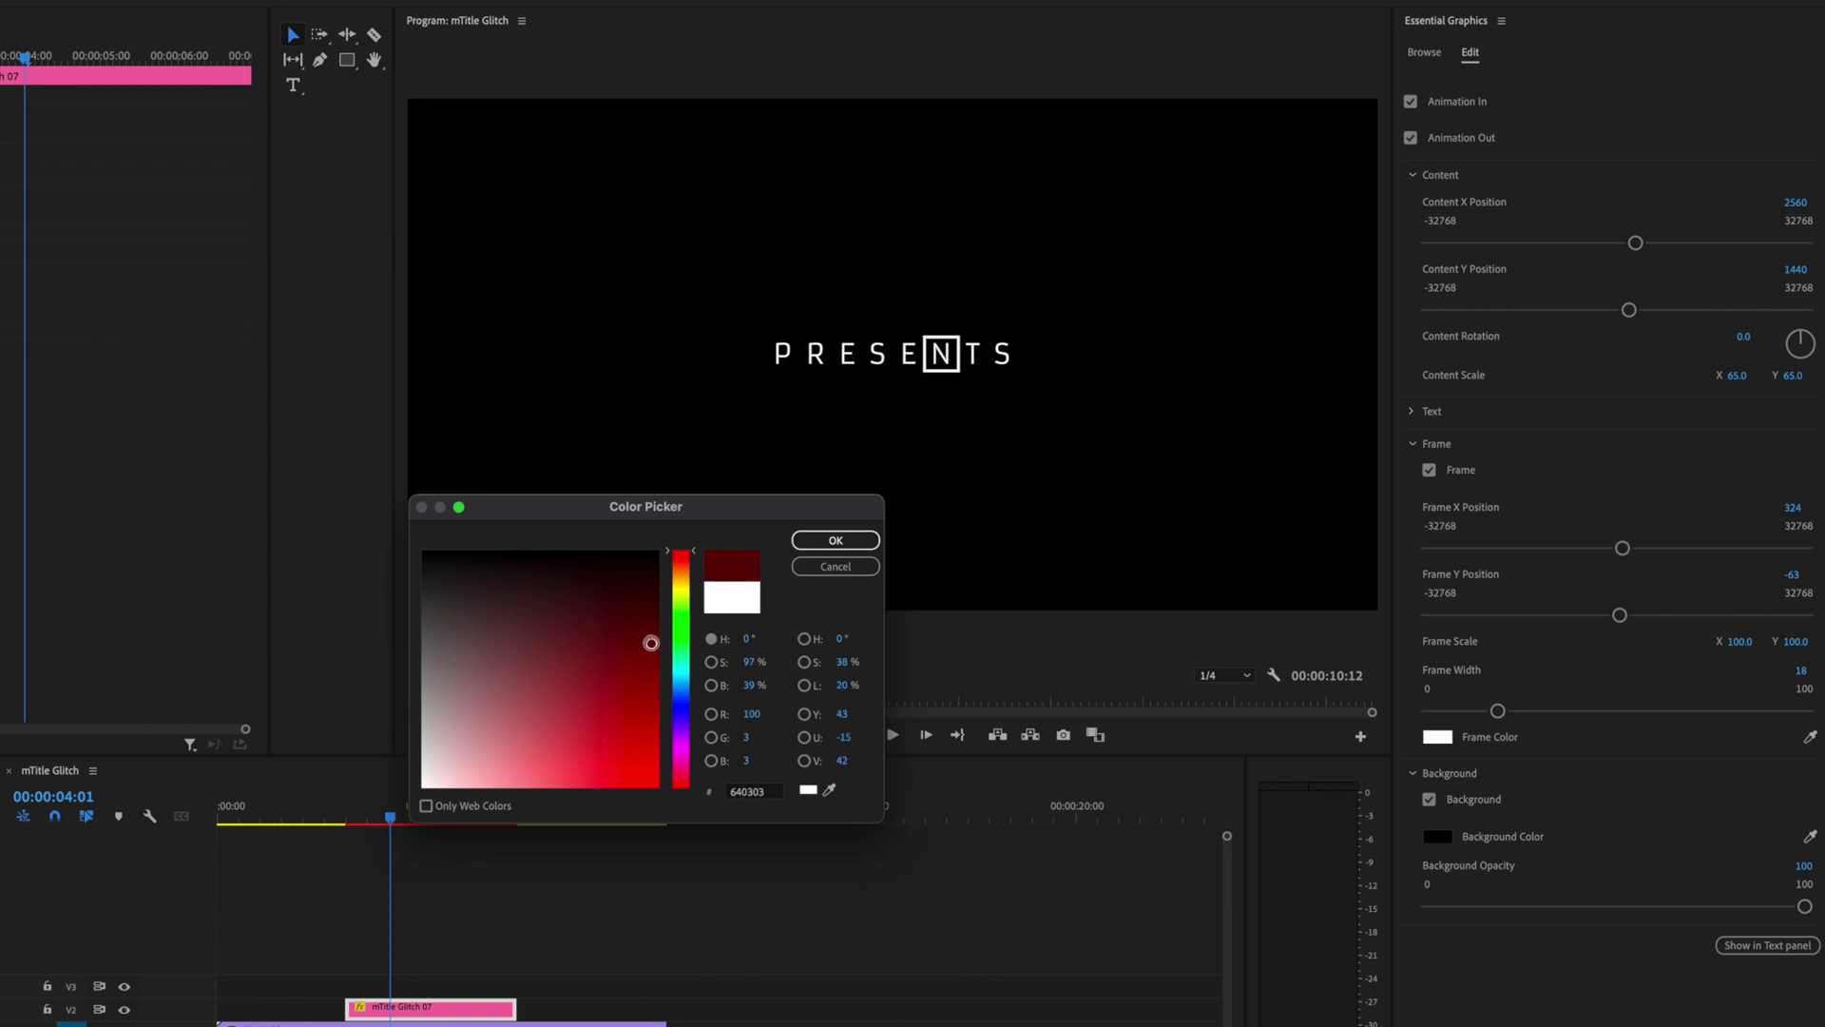
key(Return)
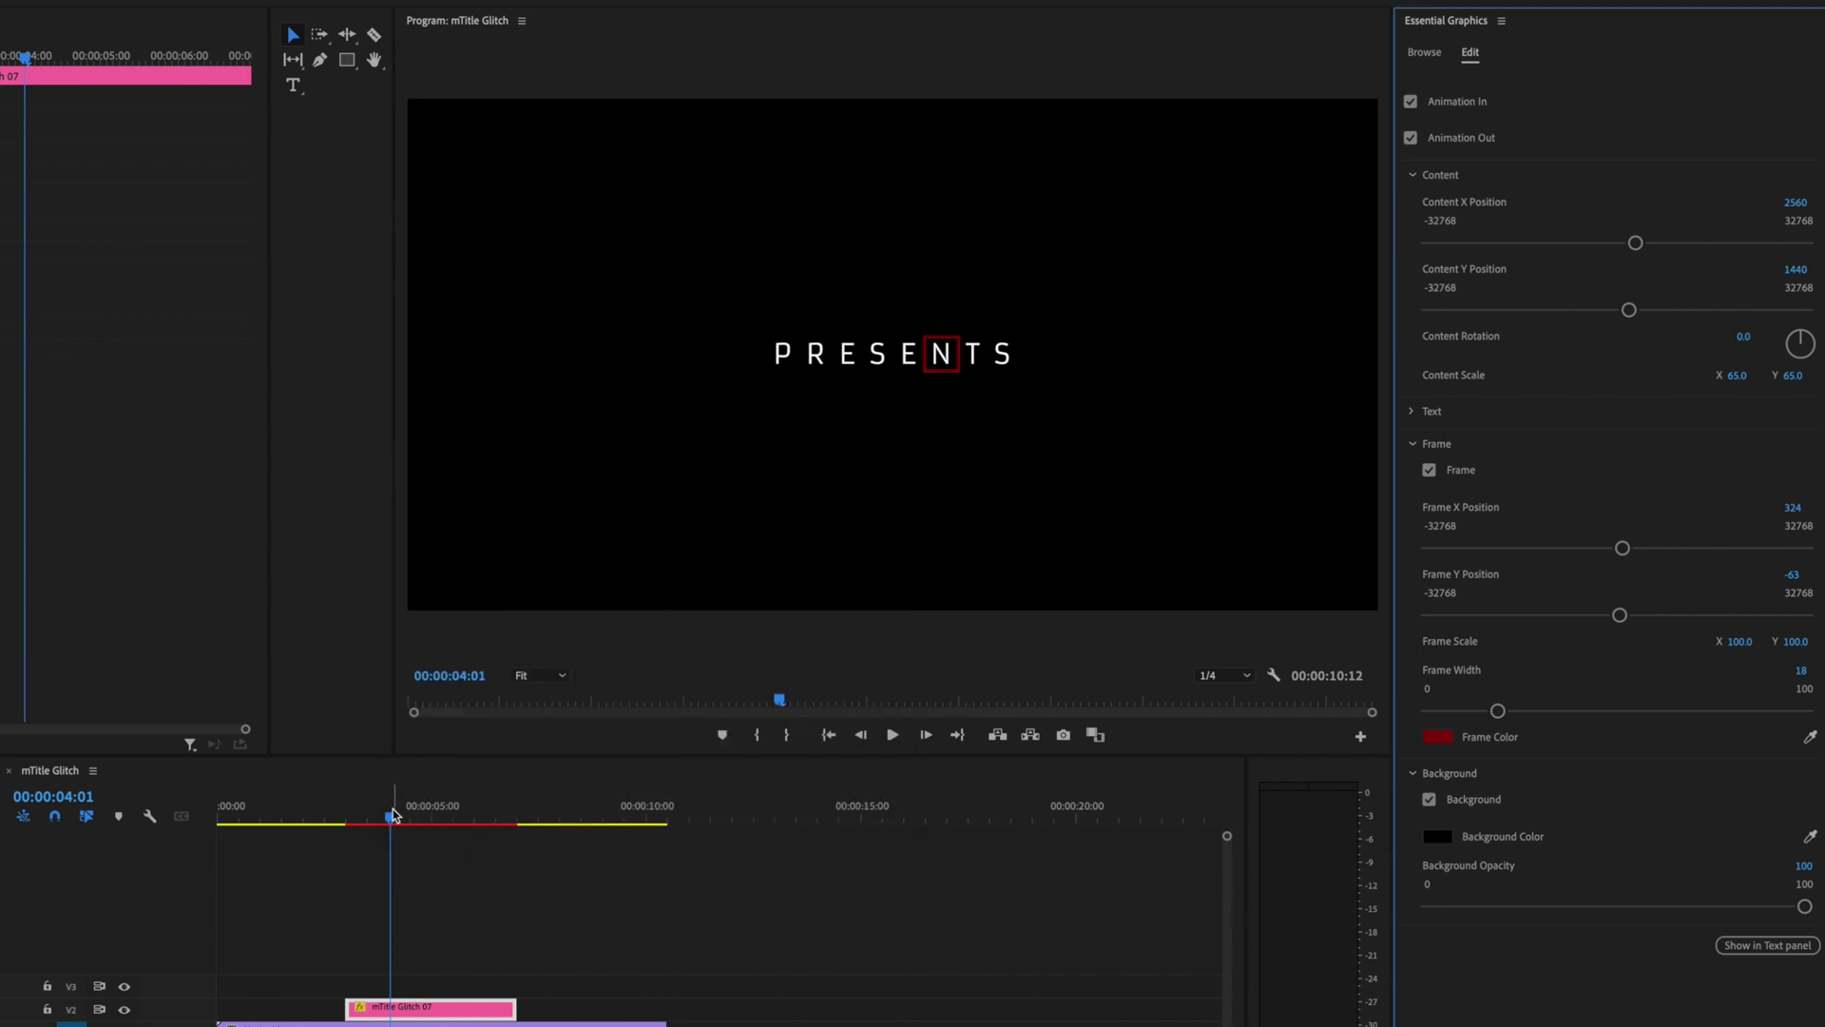
drag(393, 814, 533, 817)
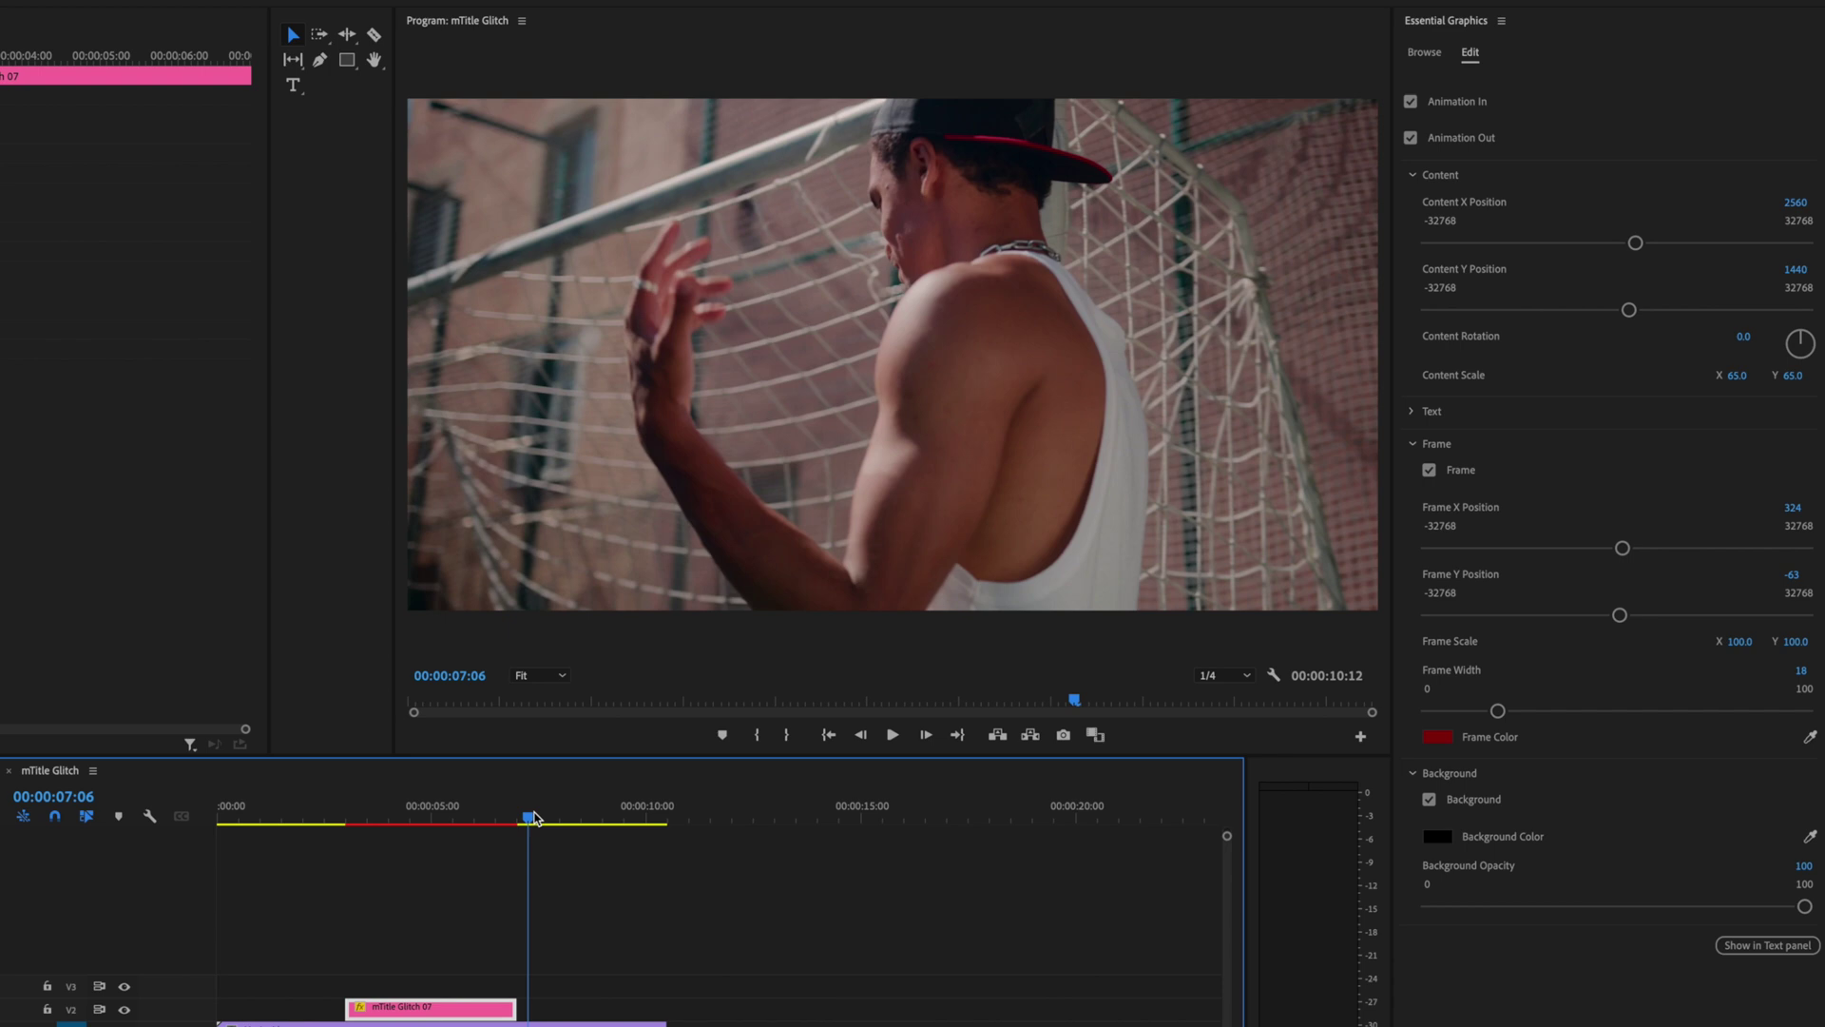
Add mTitle Glitch 14 to V2 after PRESENTS, trimmed to end with the music clip.
click(1424, 54)
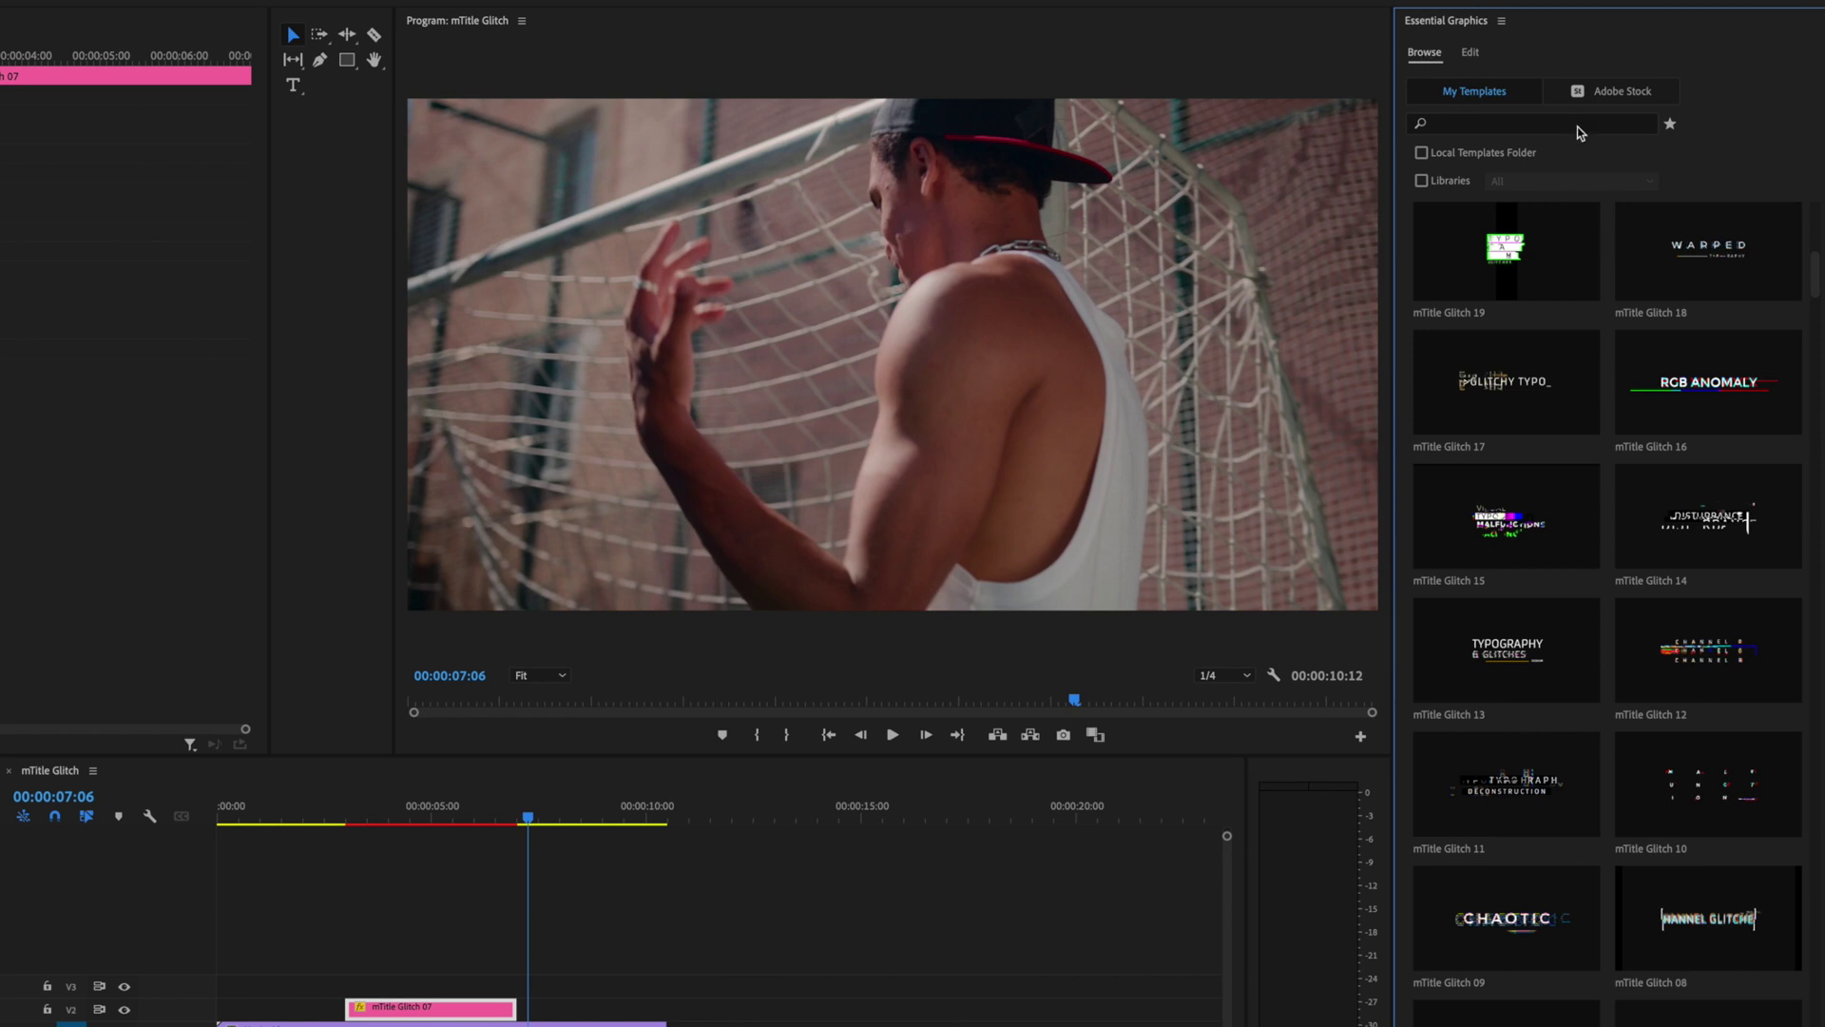
scroll(1683, 715, up, 3)
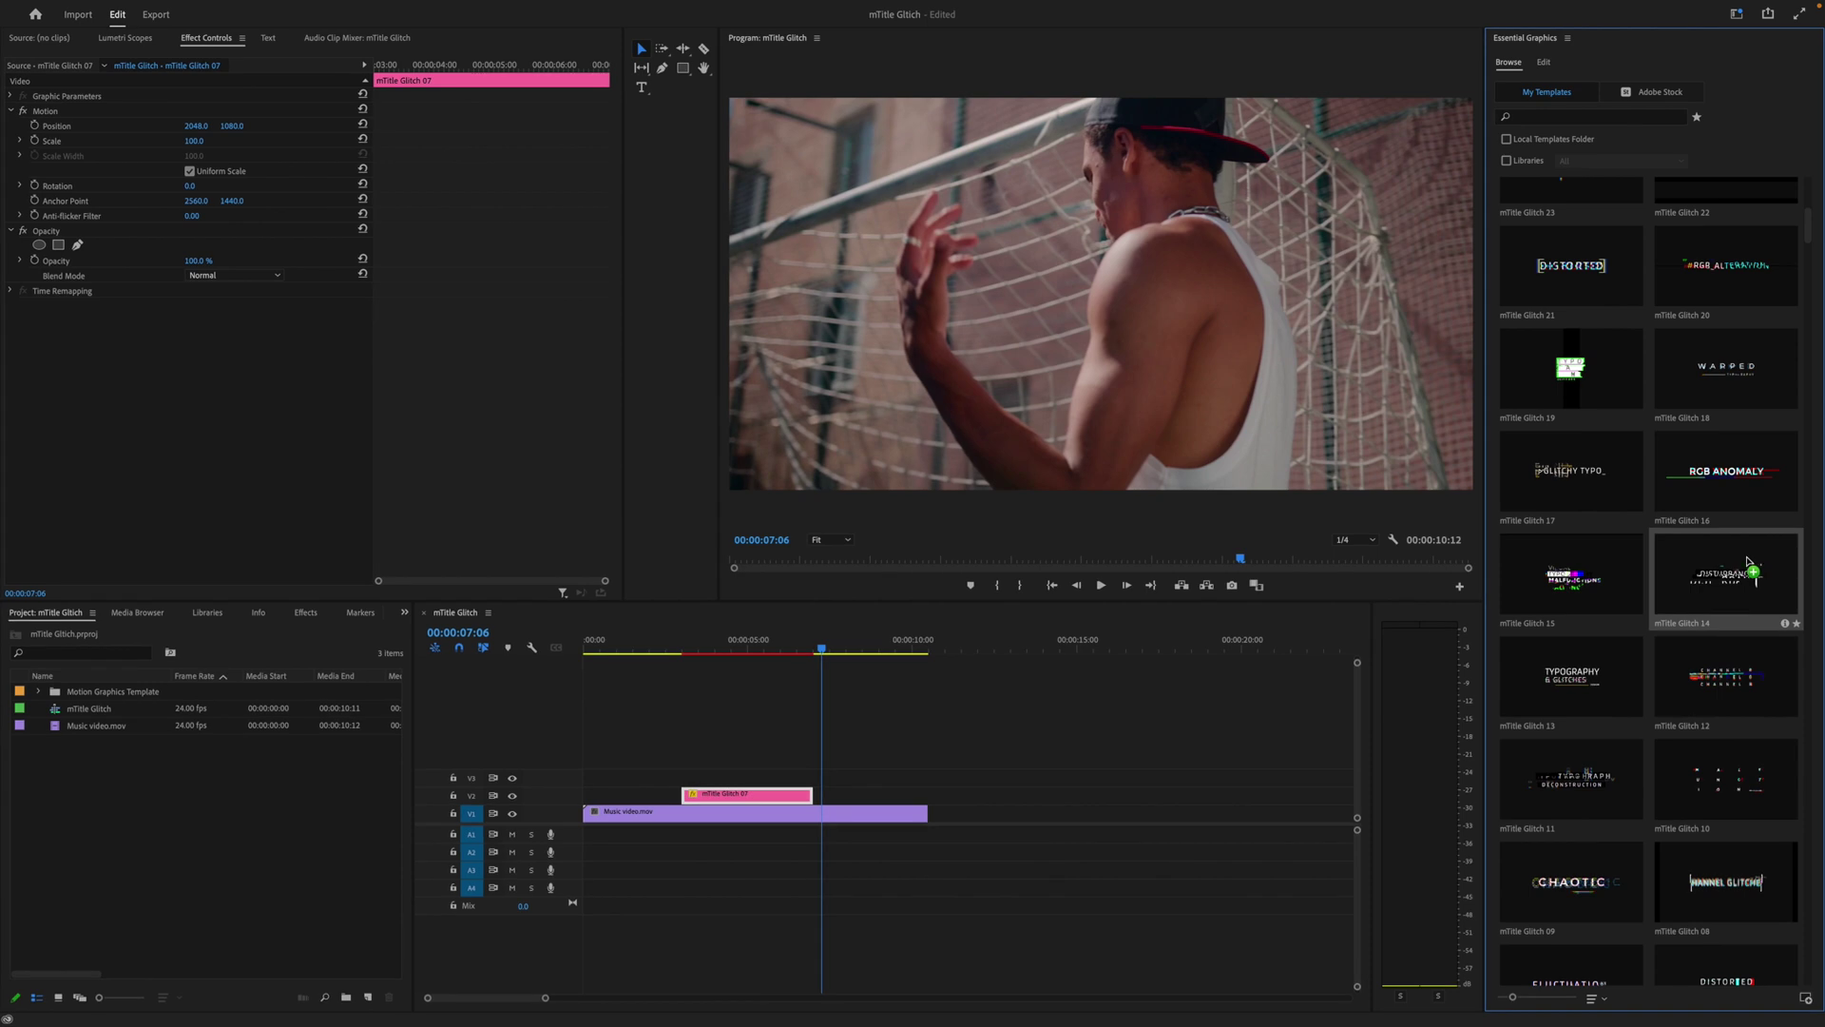
drag(1752, 572, 830, 799)
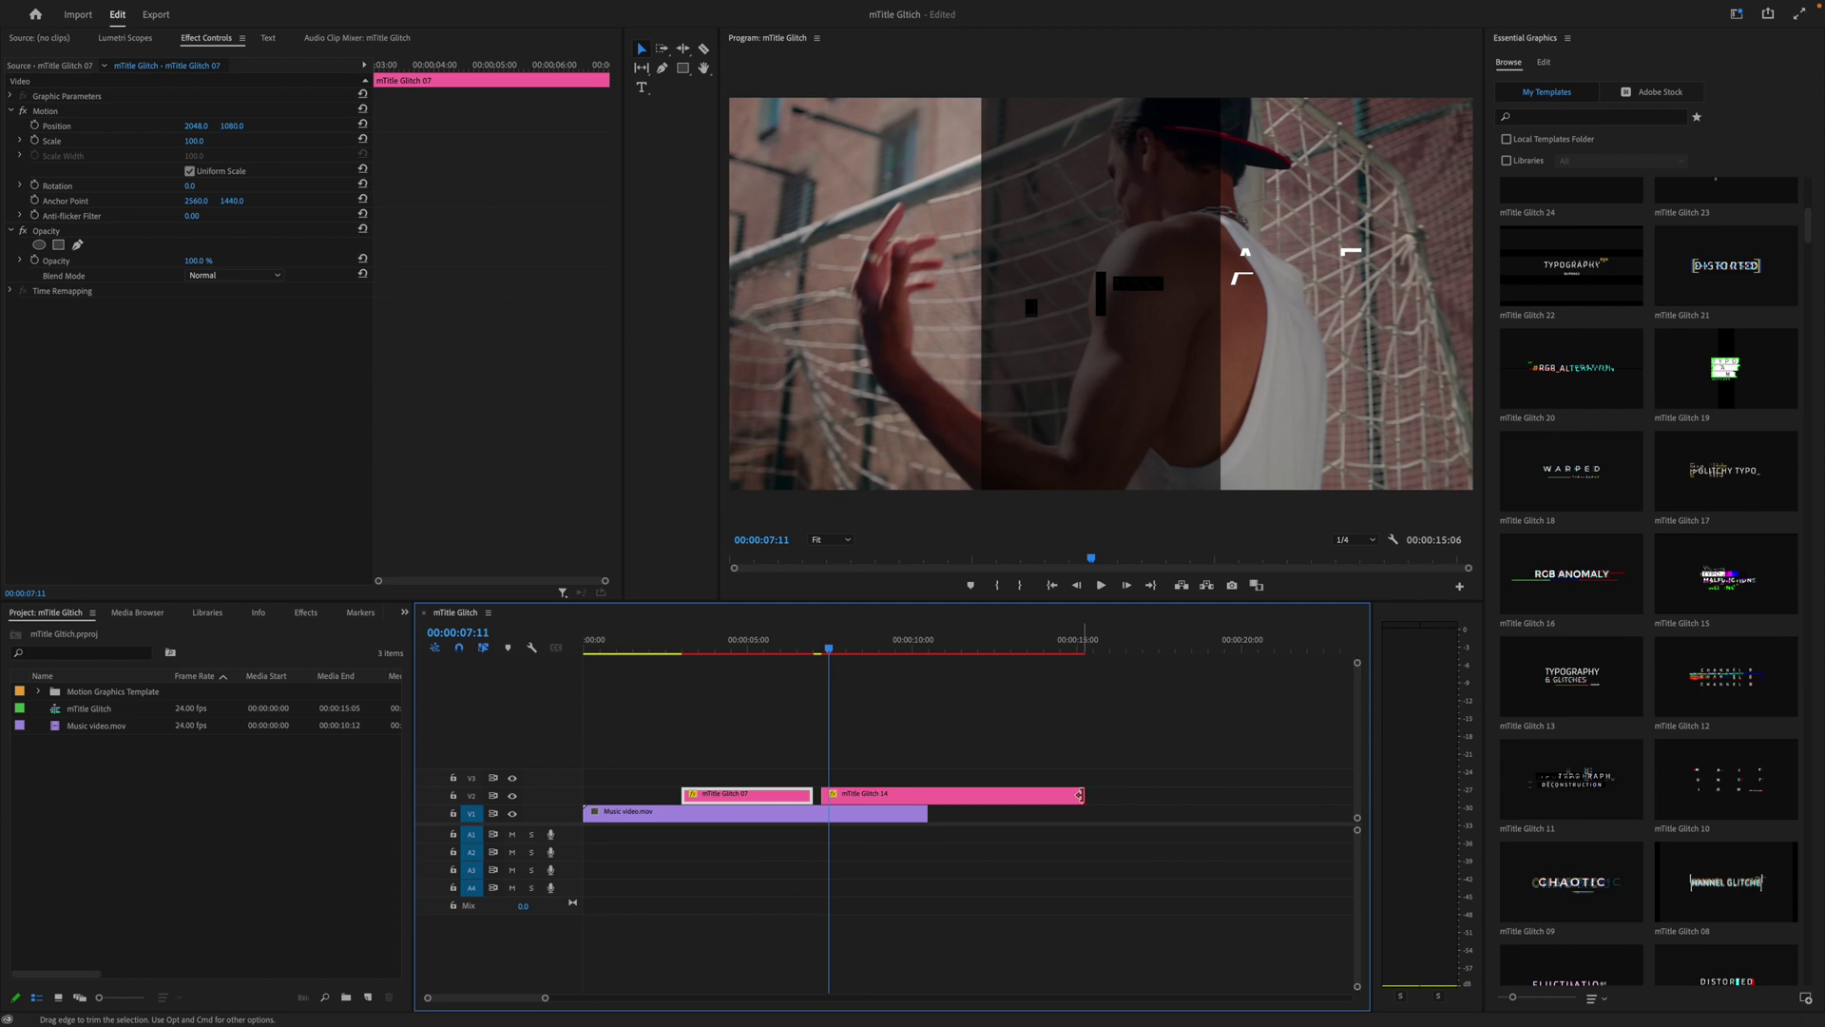
drag(1080, 795, 928, 788)
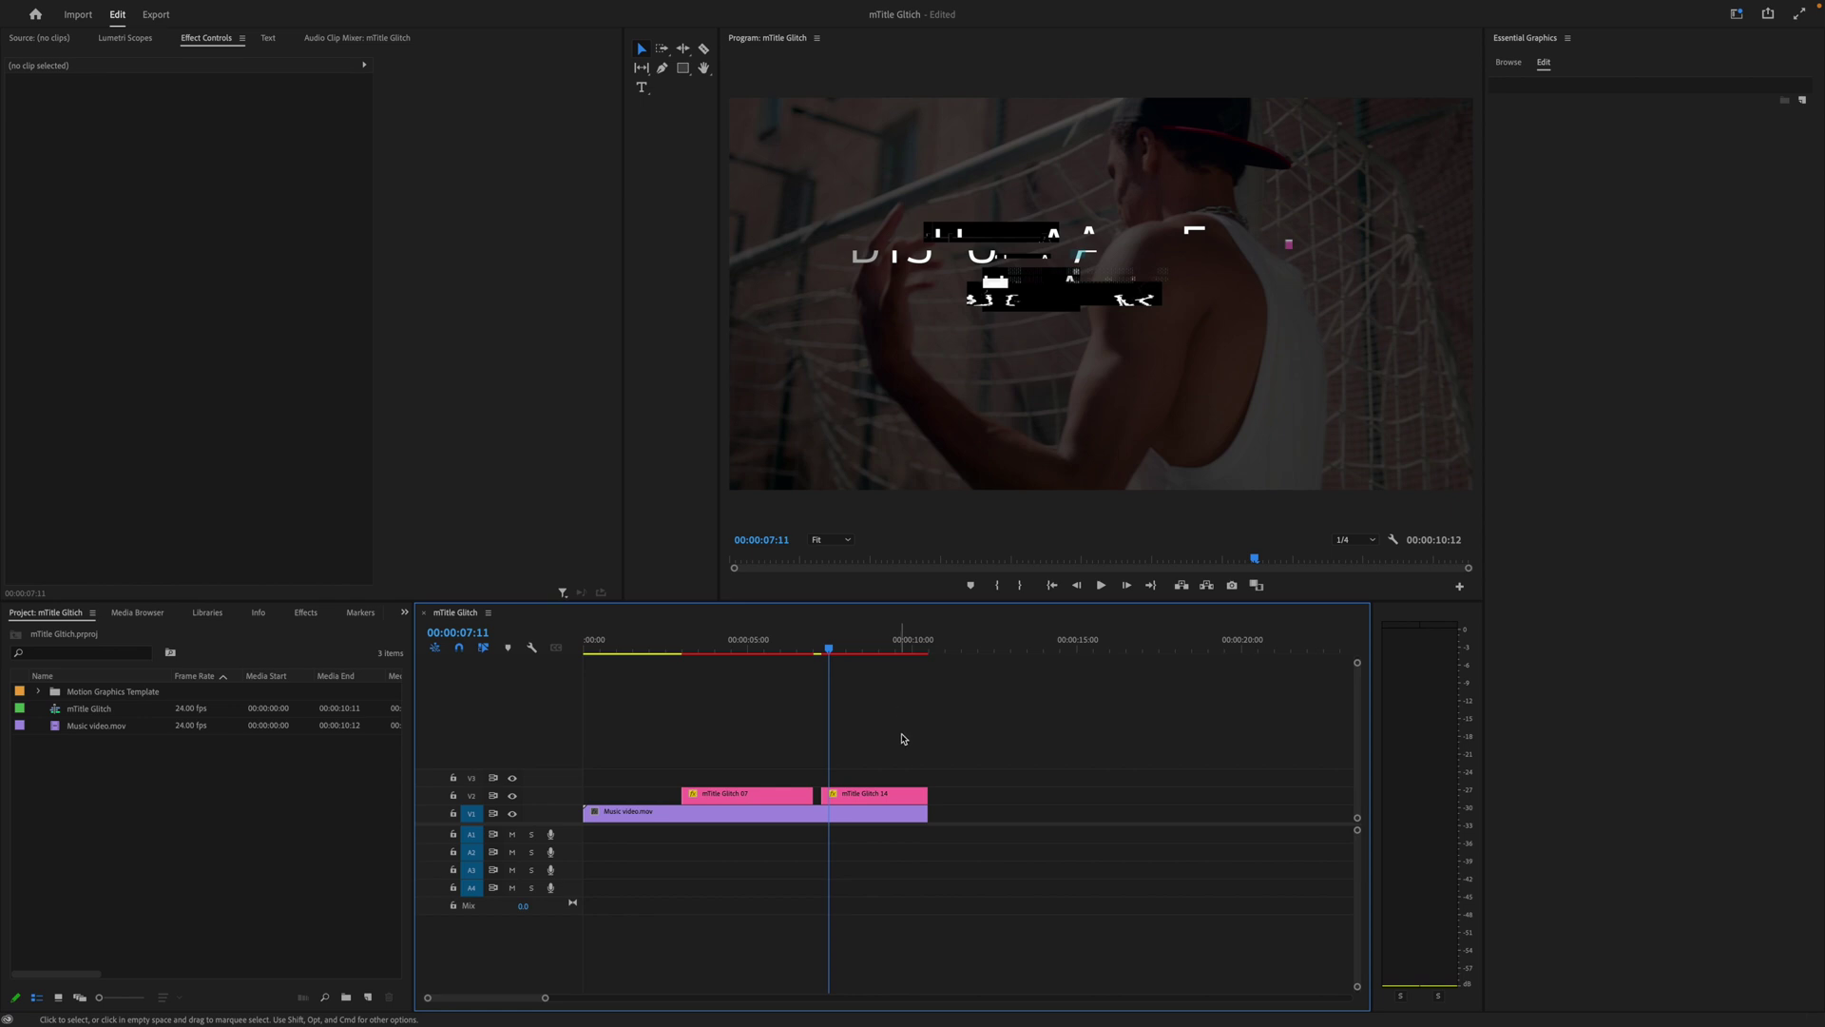
On the mTitle Glitch 14 clip, uncheck Animation Out and Background.
click(893, 797)
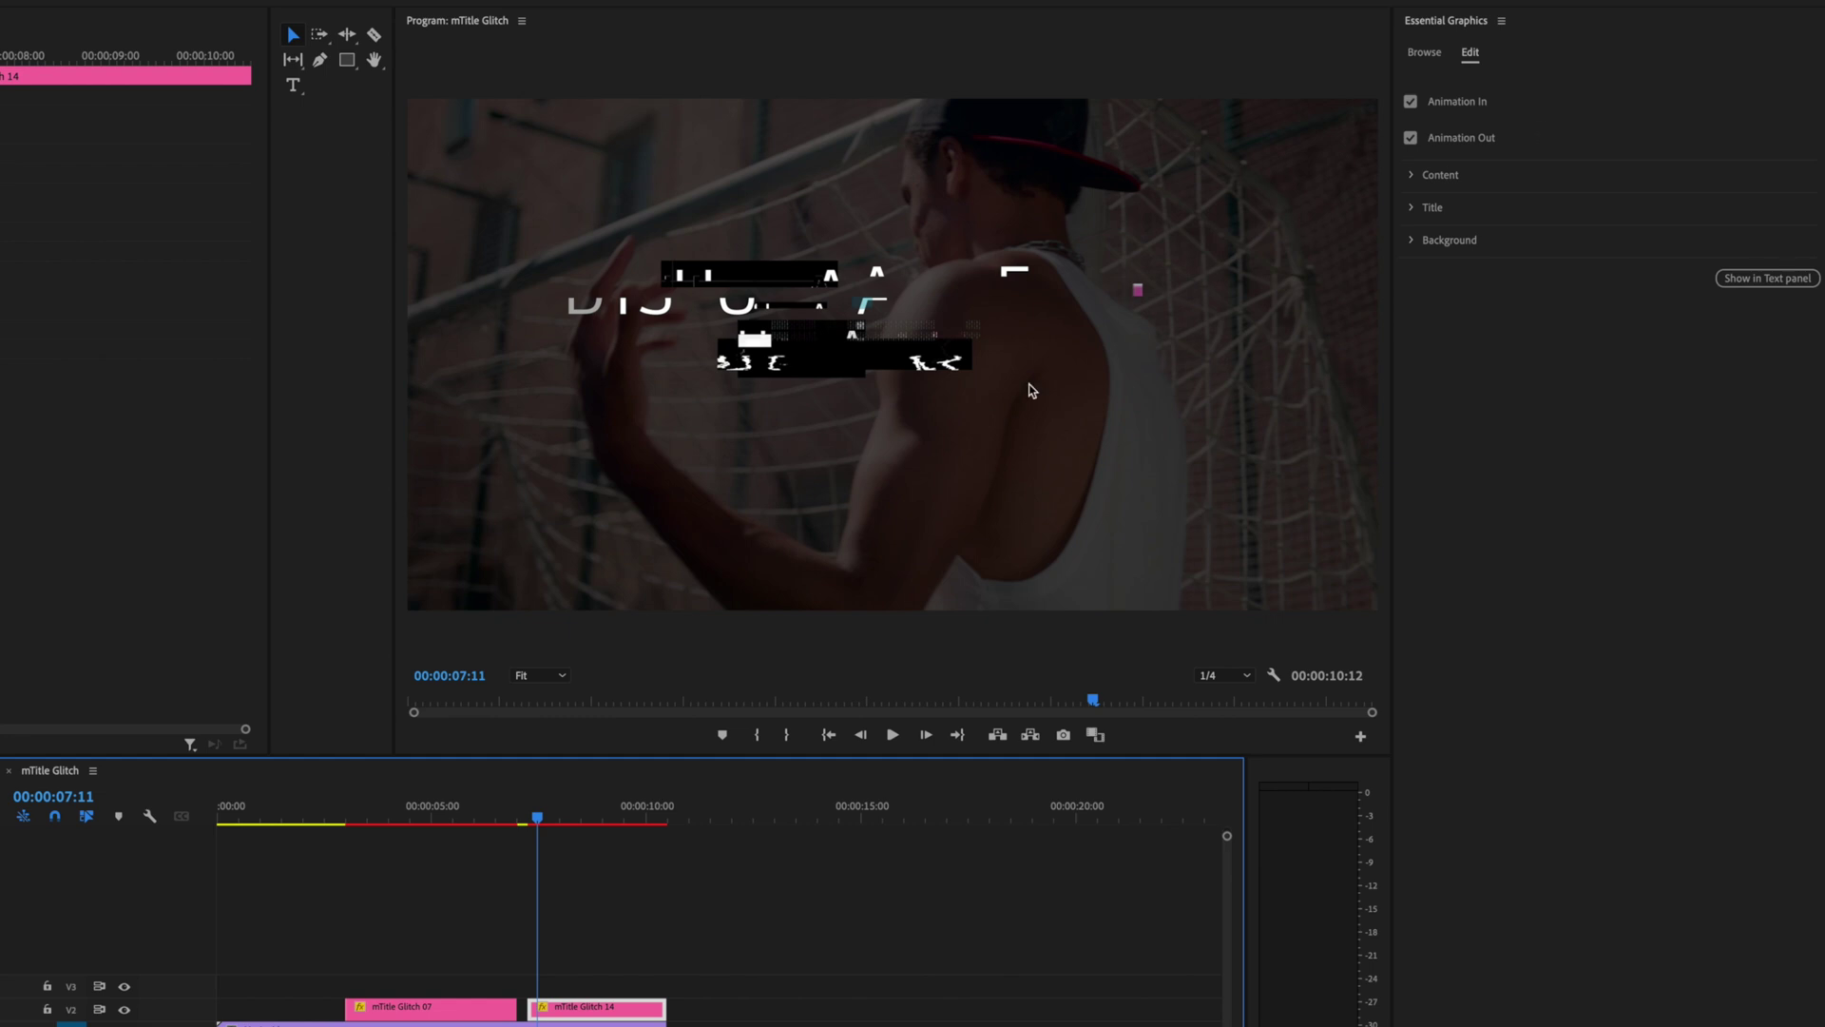
click(1413, 140)
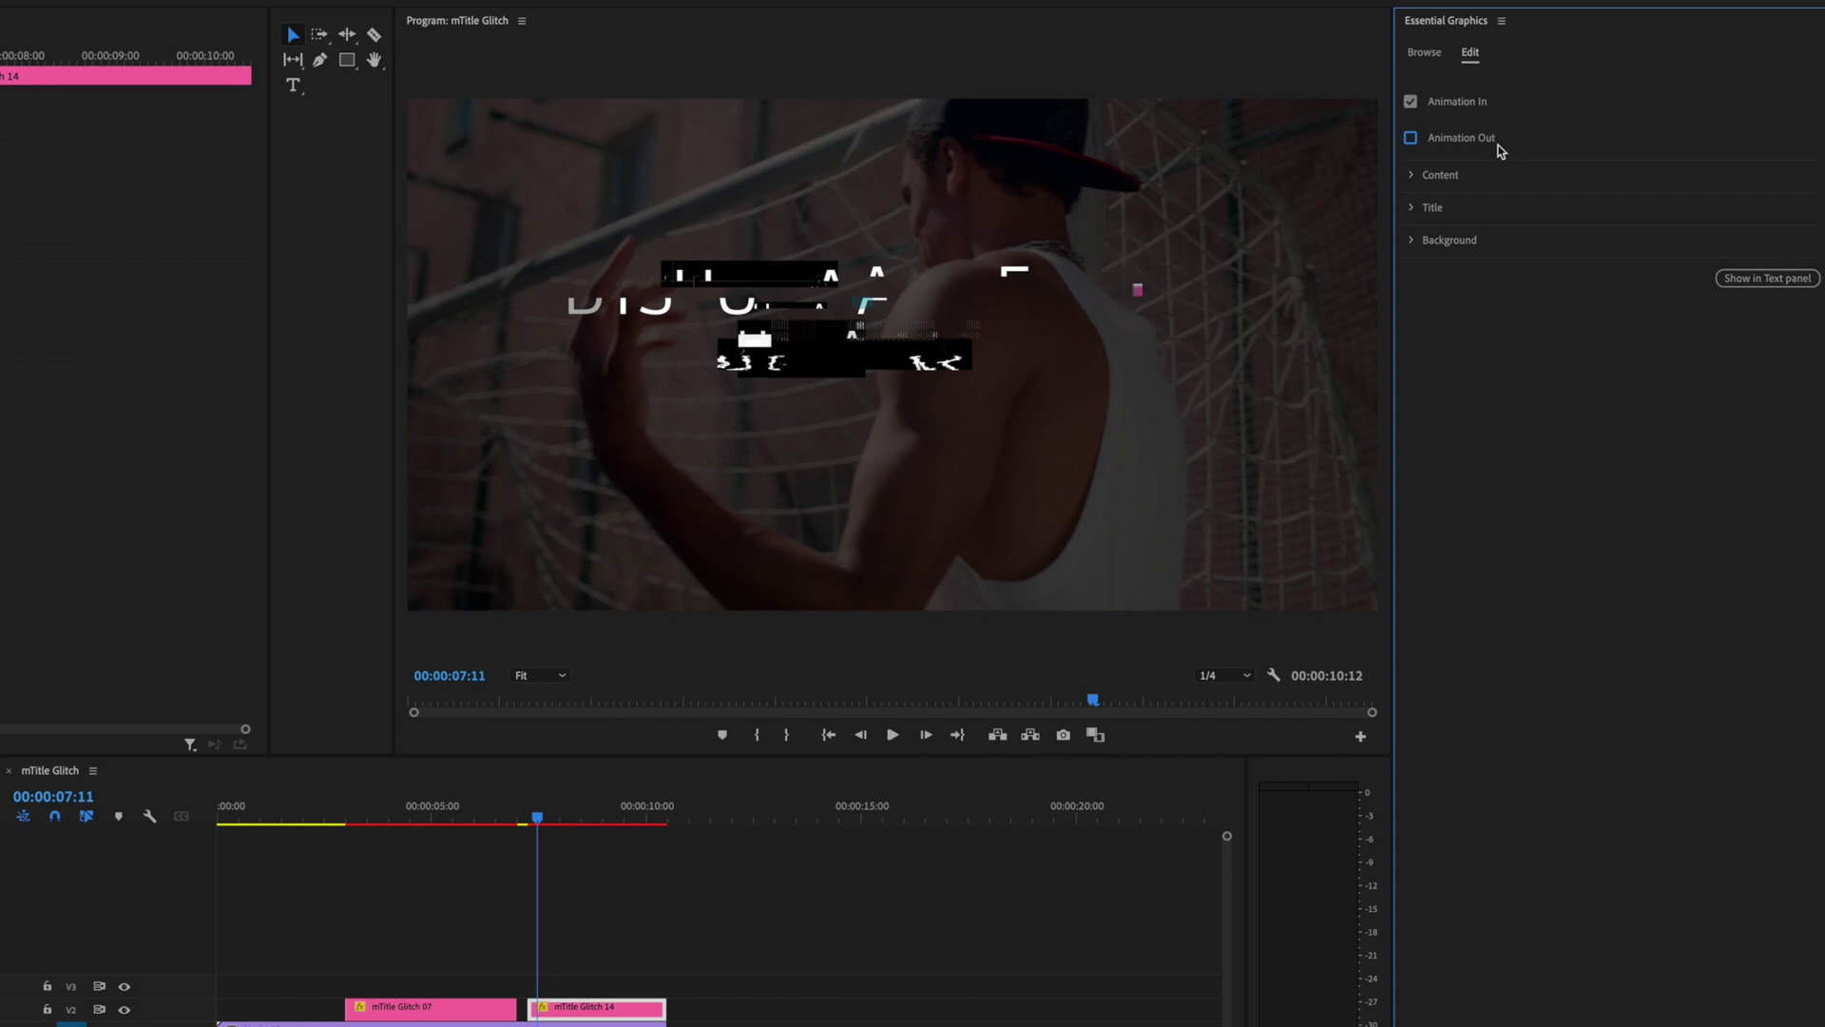
click(1414, 241)
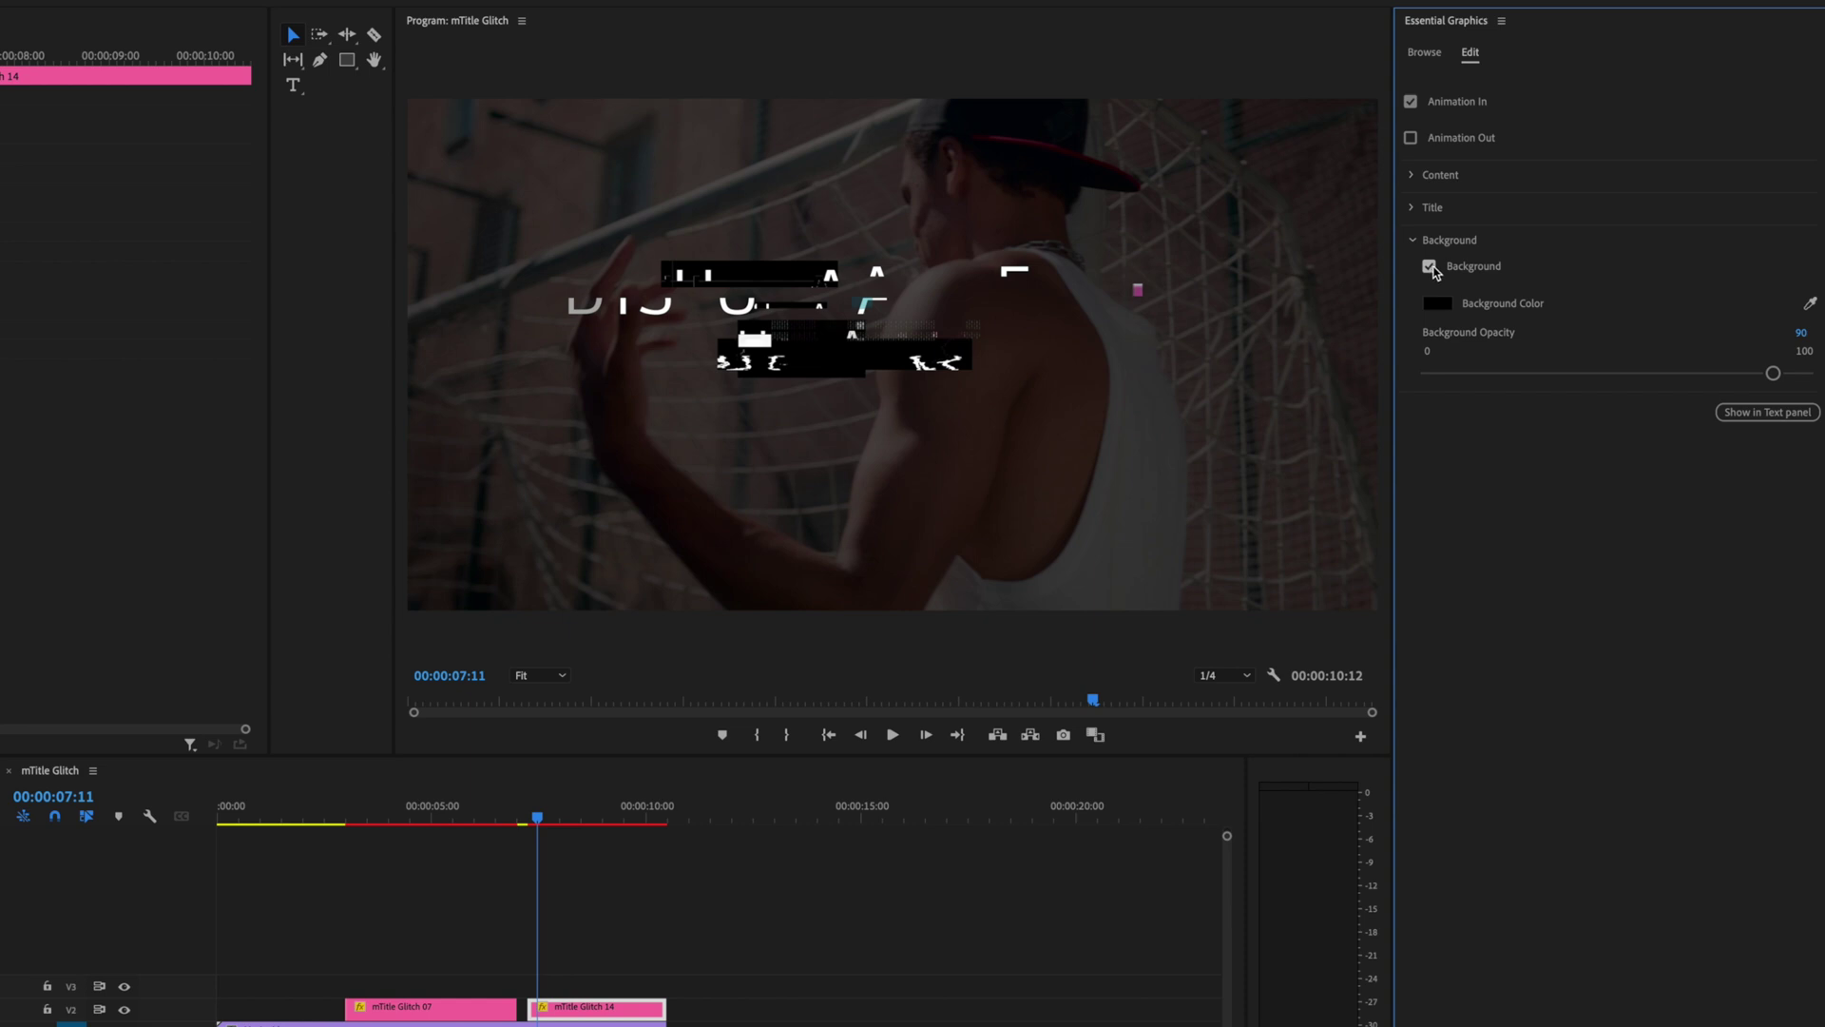
click(1433, 267)
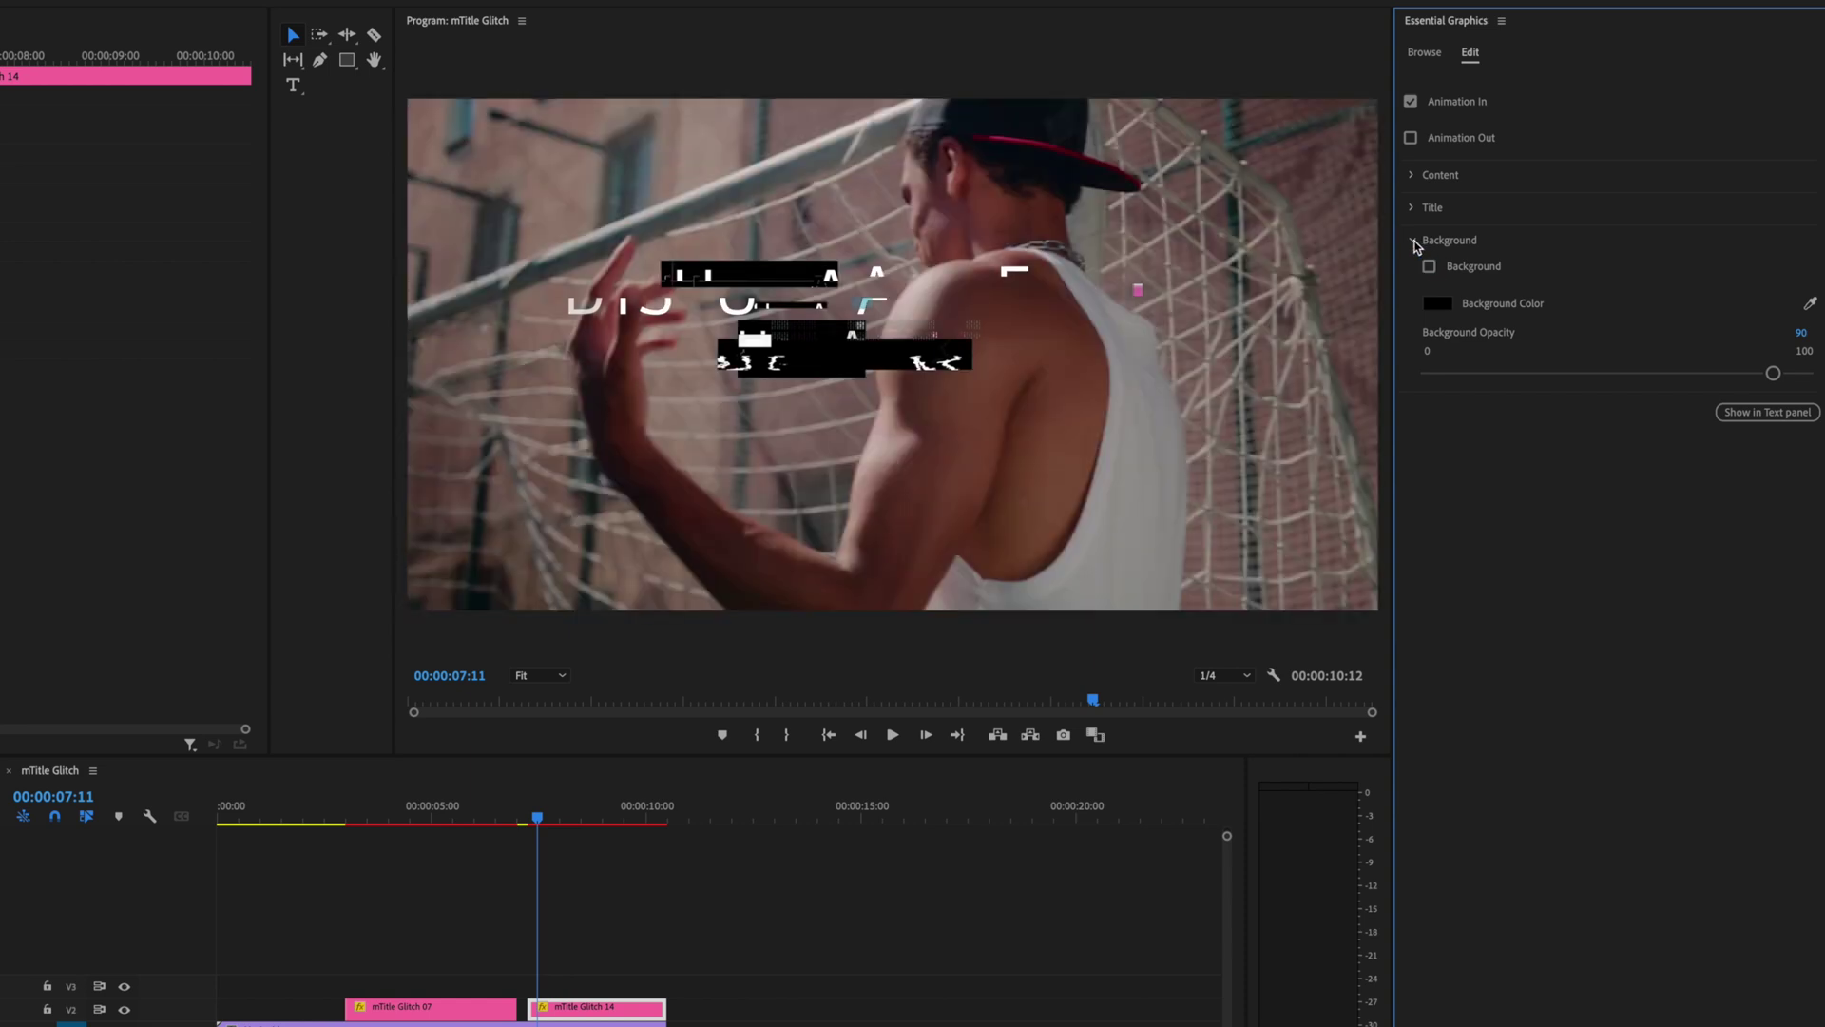
click(1414, 243)
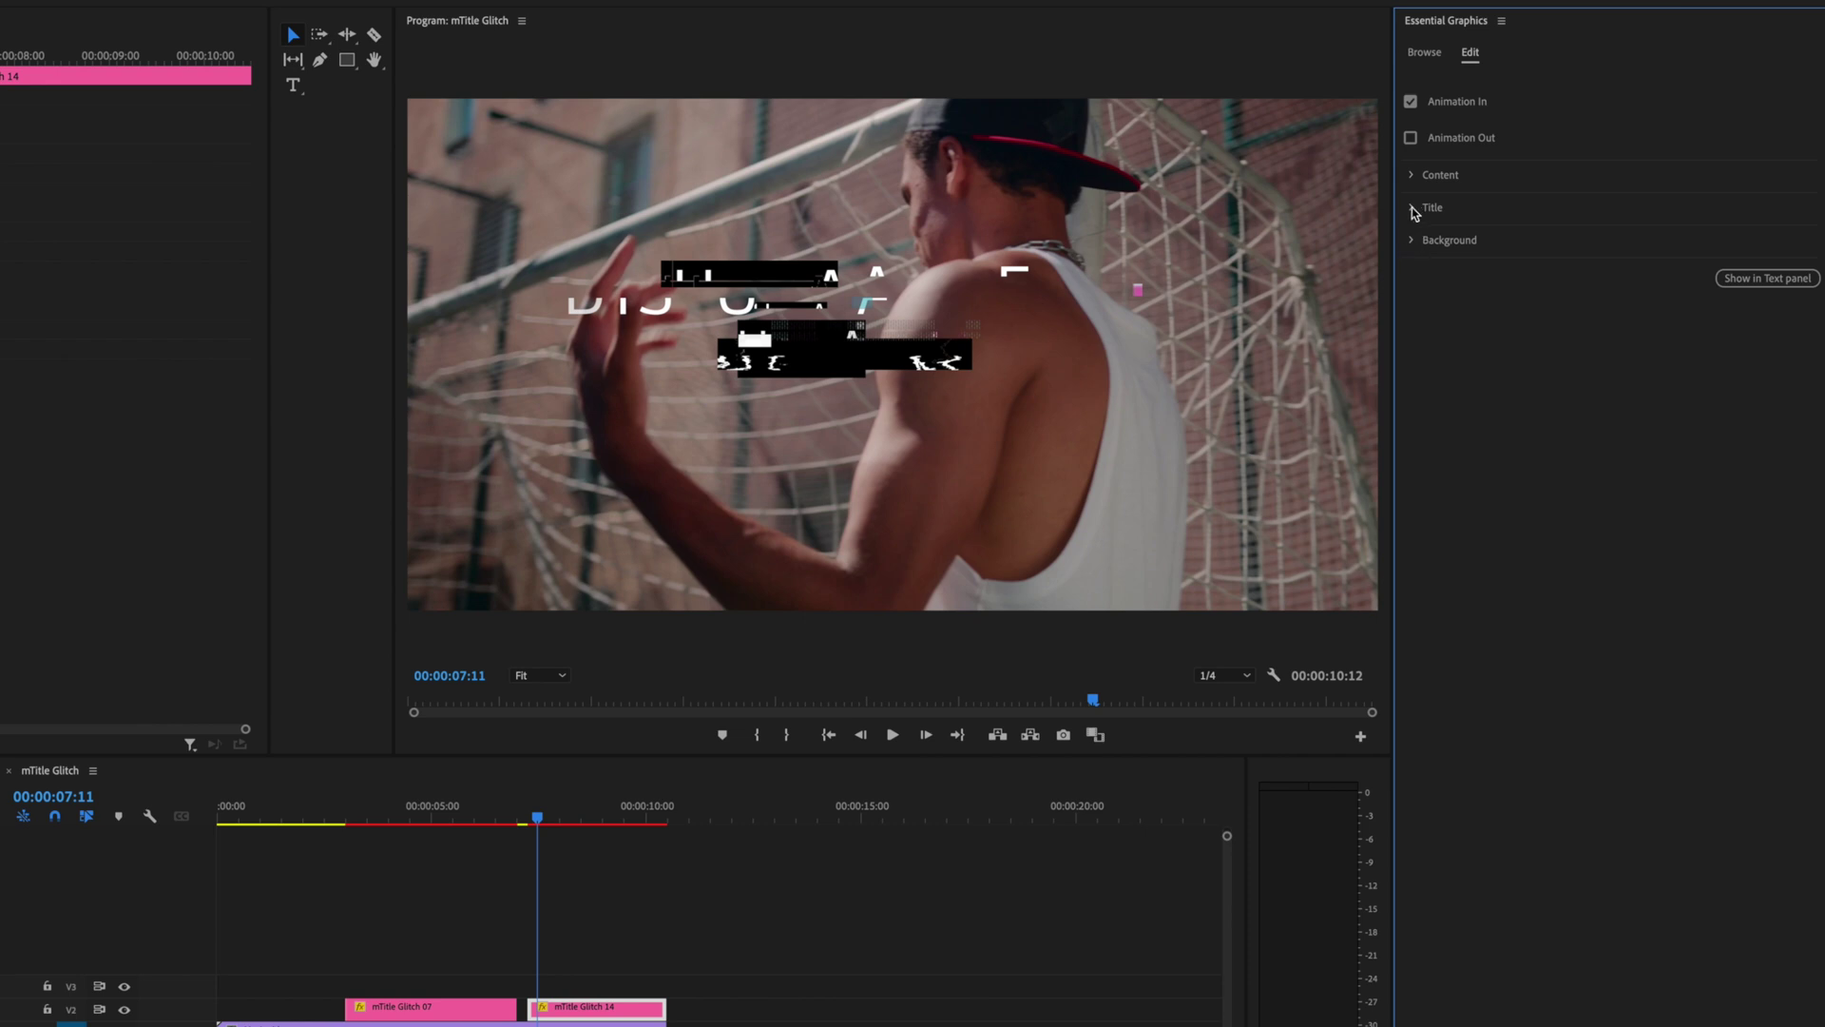
click(1412, 209)
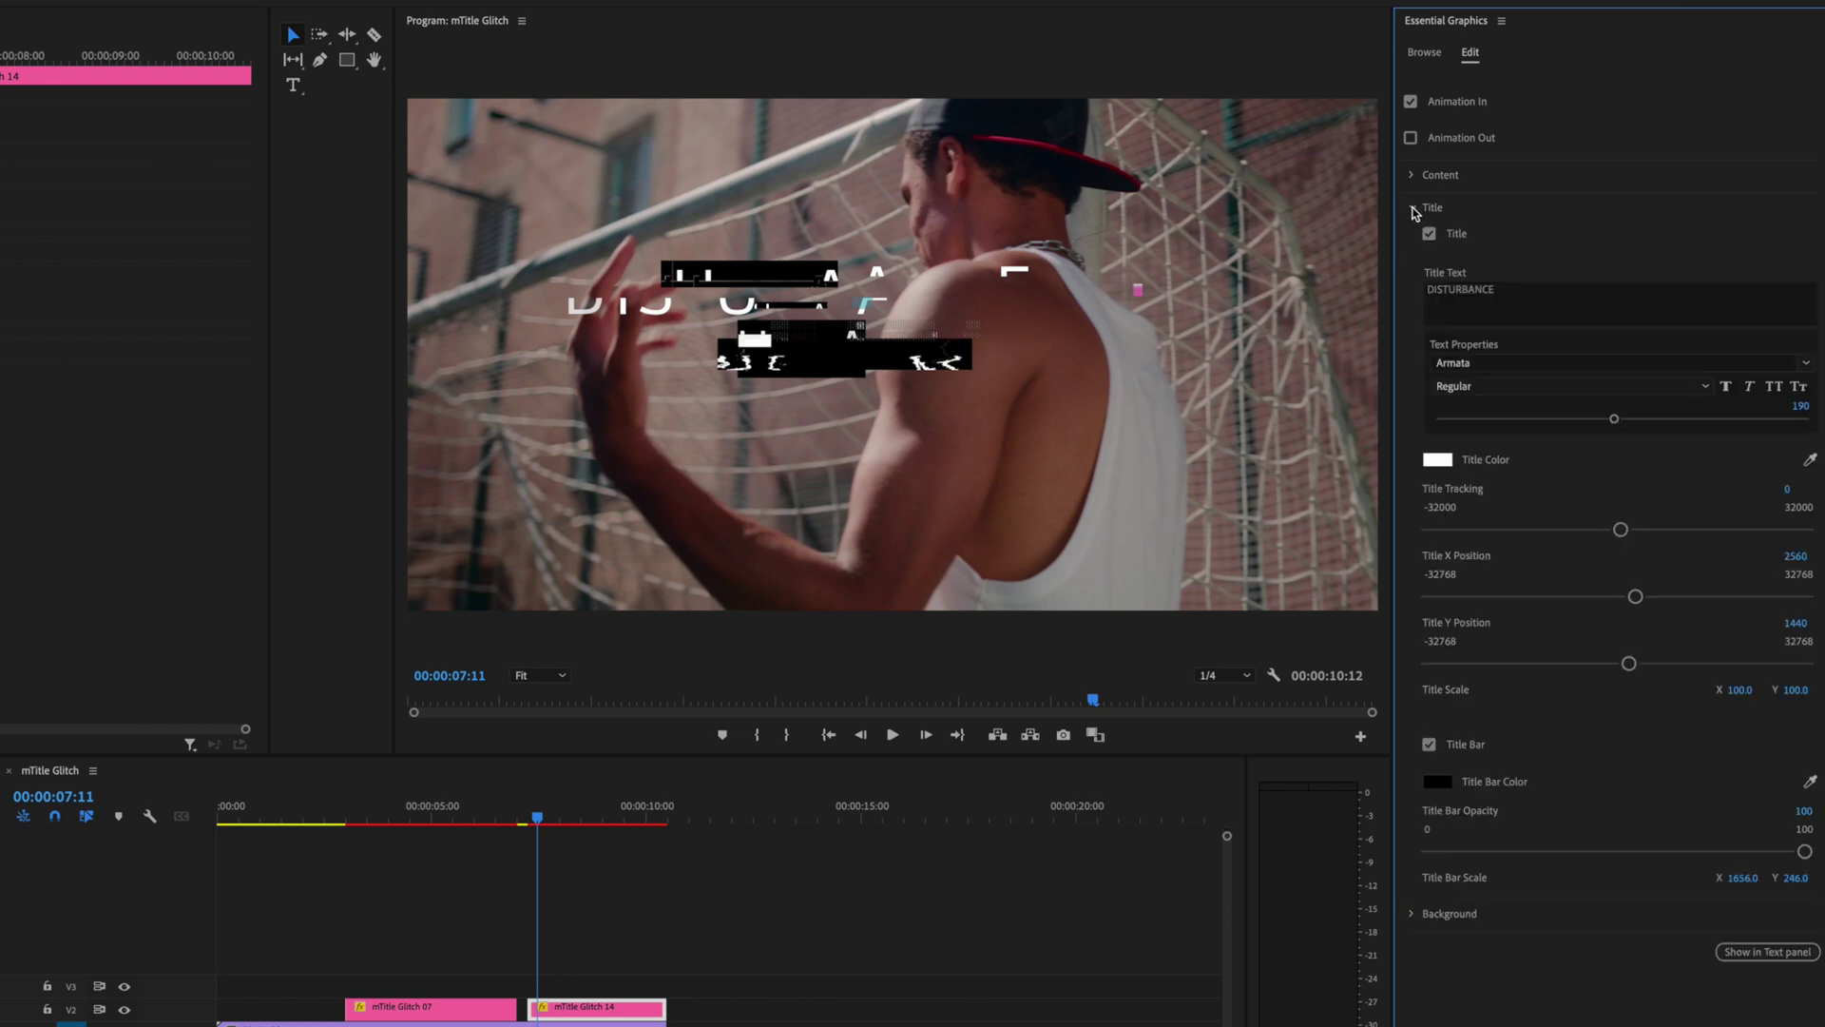
Replace the Title Text DISTURBANCE with 'THE GLITCHES' in Essential Graphics.
click(1607, 312)
text(THE GLITCHES)
click(565, 813)
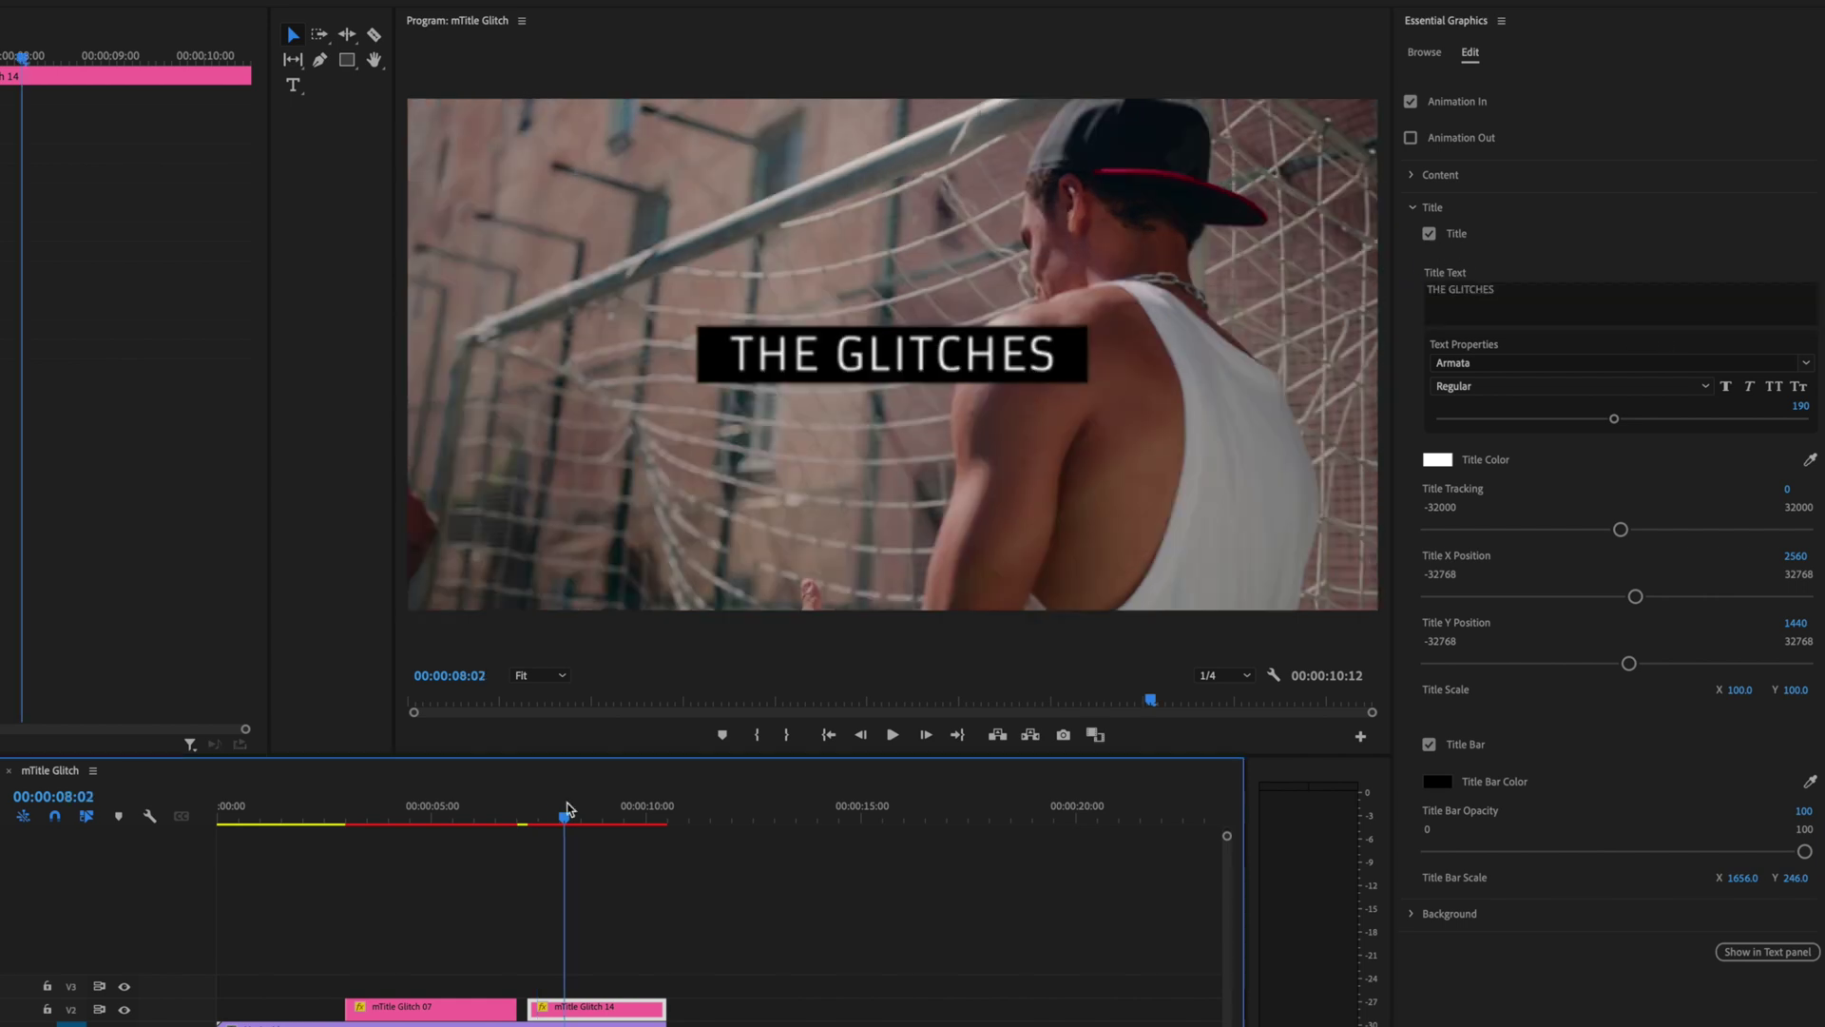